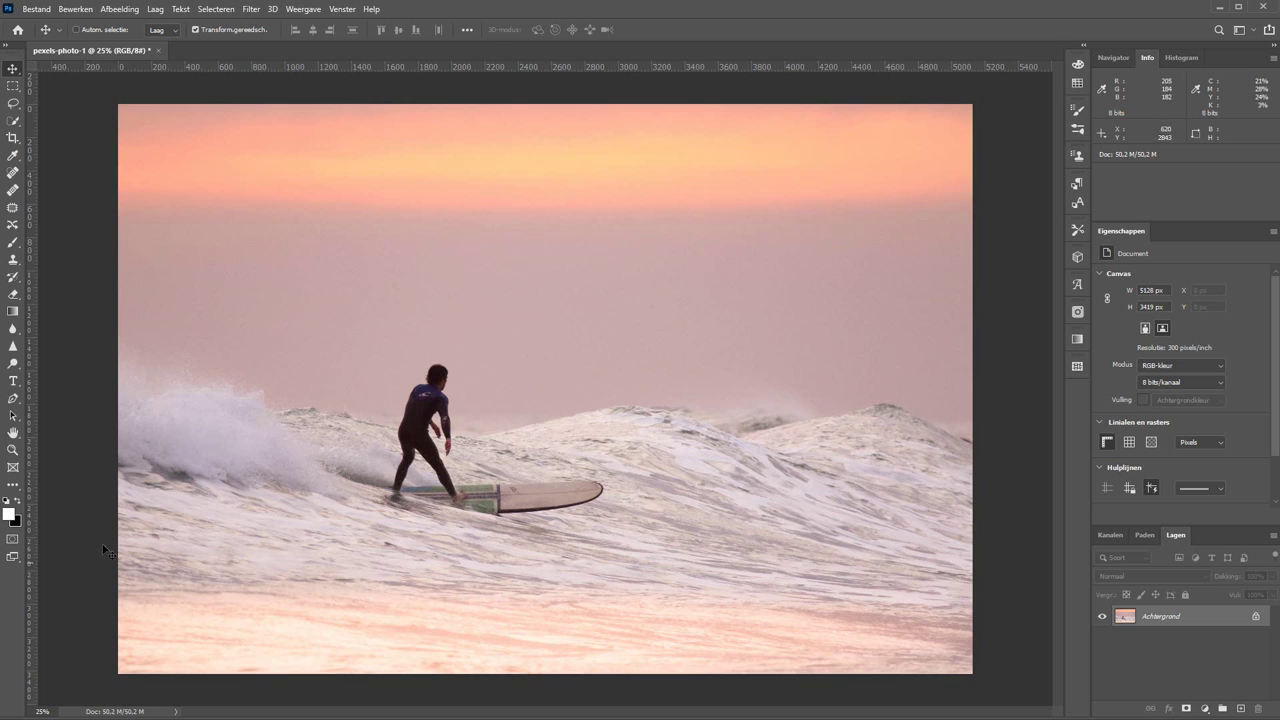
Step: Add white Brush Script text 'Riding in the waves' above the surfer
{"action": "left_click", "coordinate": [13, 381]}
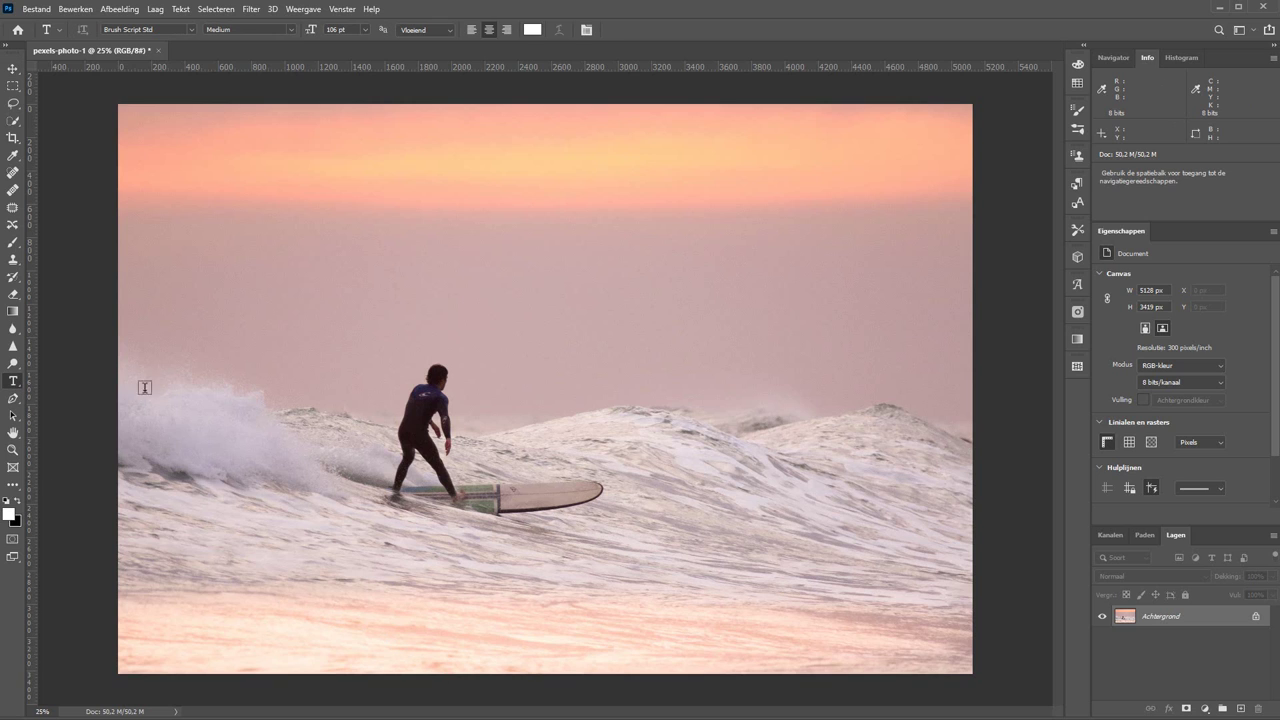
{"action": "left_click", "coordinate": [526, 349]}
{"action": "type", "text": "Riding in"}
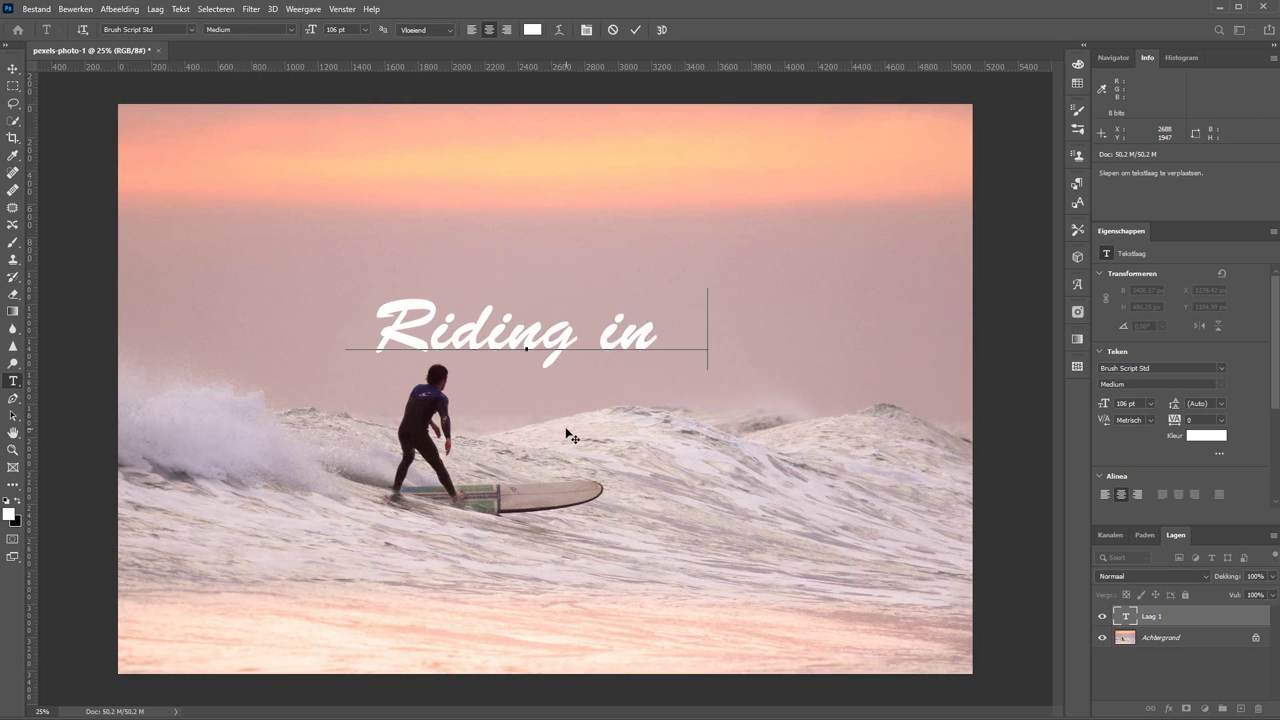
{"action": "type", "text": " the waves"}
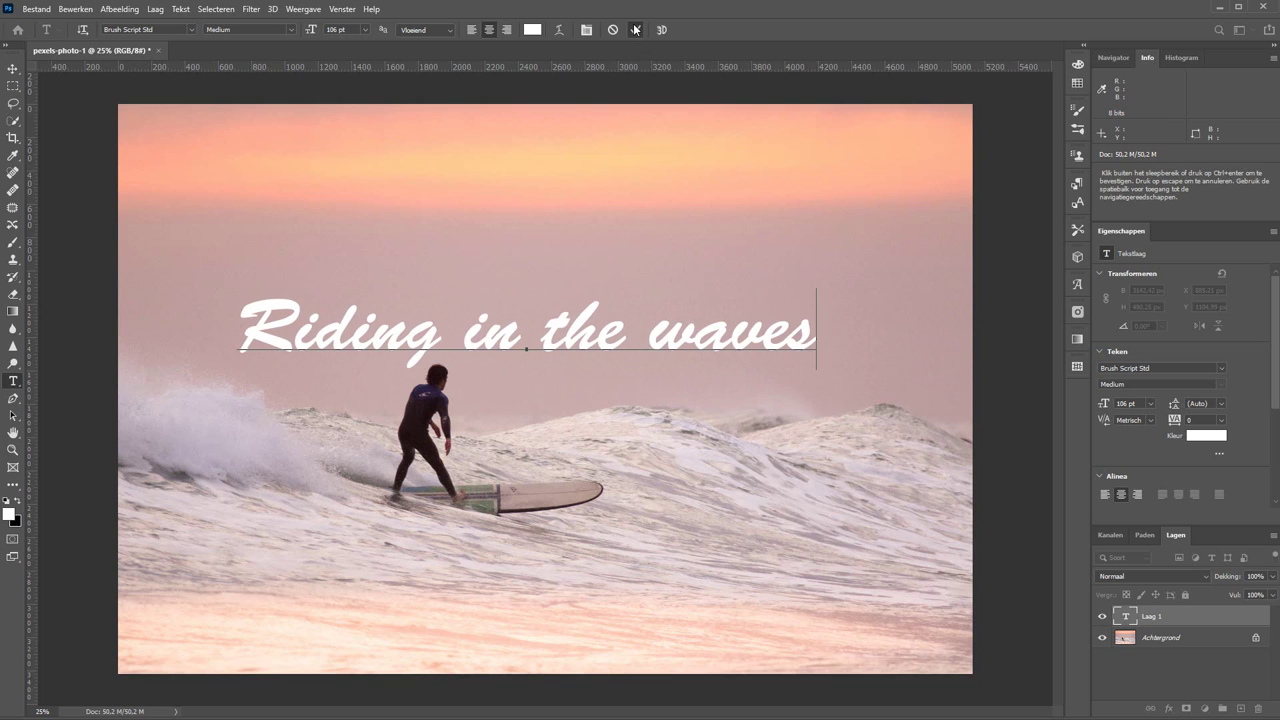
{"action": "left_click", "coordinate": [635, 29]}
Step: Rotate the text to about -11.9° upward and move it down across the waves
{"action": "key", "text": "v"}
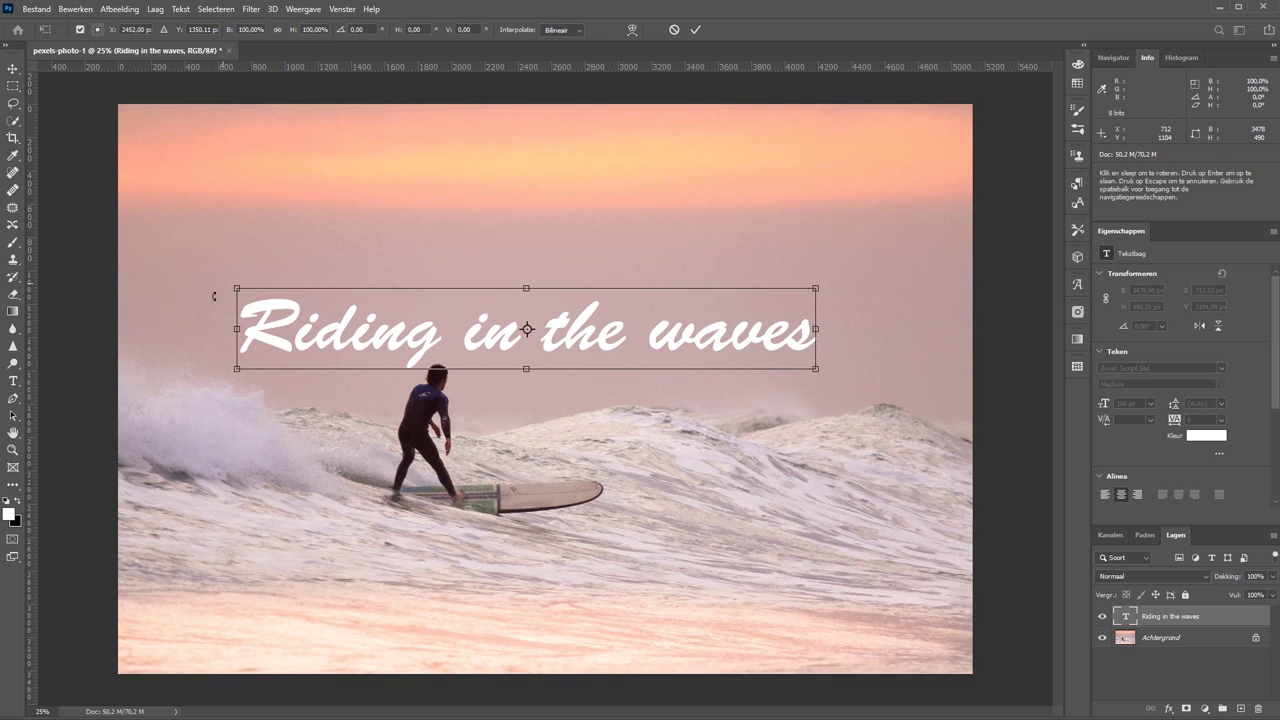
{"action": "mouse_move", "coordinate": [222, 300]}
{"action": "left_mouse_down"}
{"action": "mouse_move", "coordinate": [364, 375]}
{"action": "mouse_move", "coordinate": [502, 627]}
{"action": "left_mouse_up"}
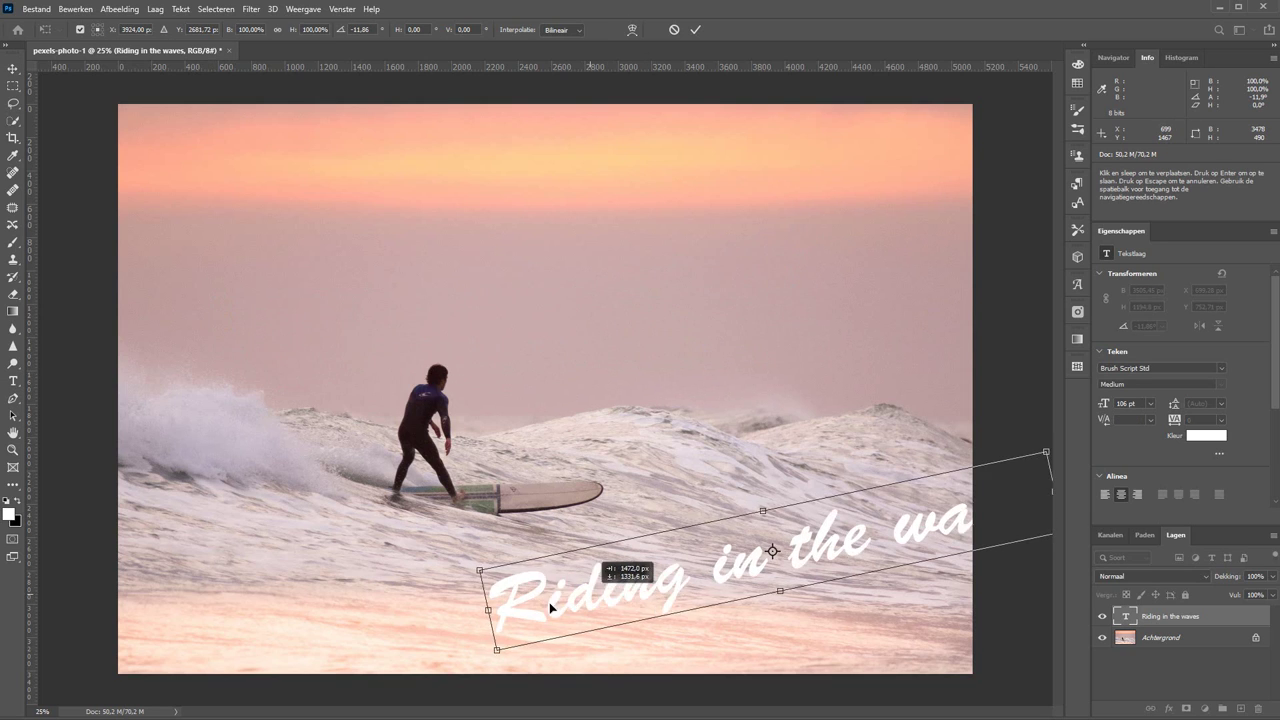
{"action": "key", "text": "Return"}
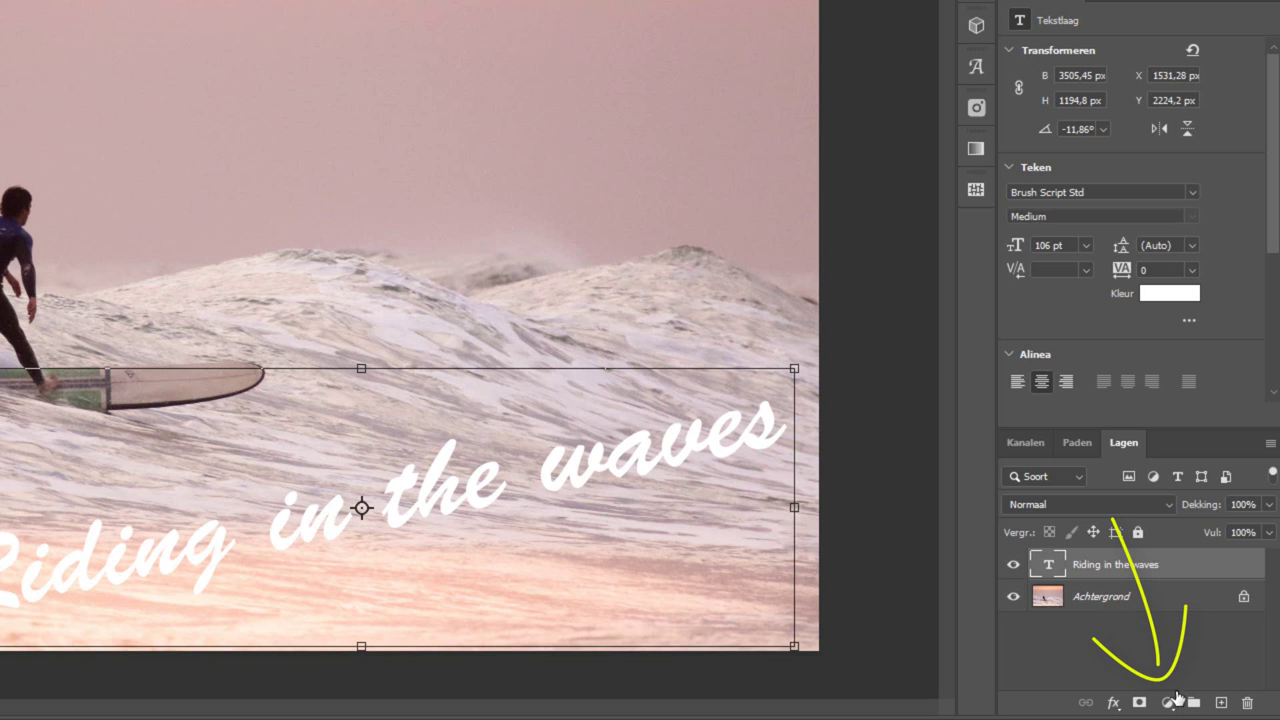
Step: Add a Verloop gradient fill layer and show its gradient preset list
{"action": "left_click", "coordinate": [1167, 703]}
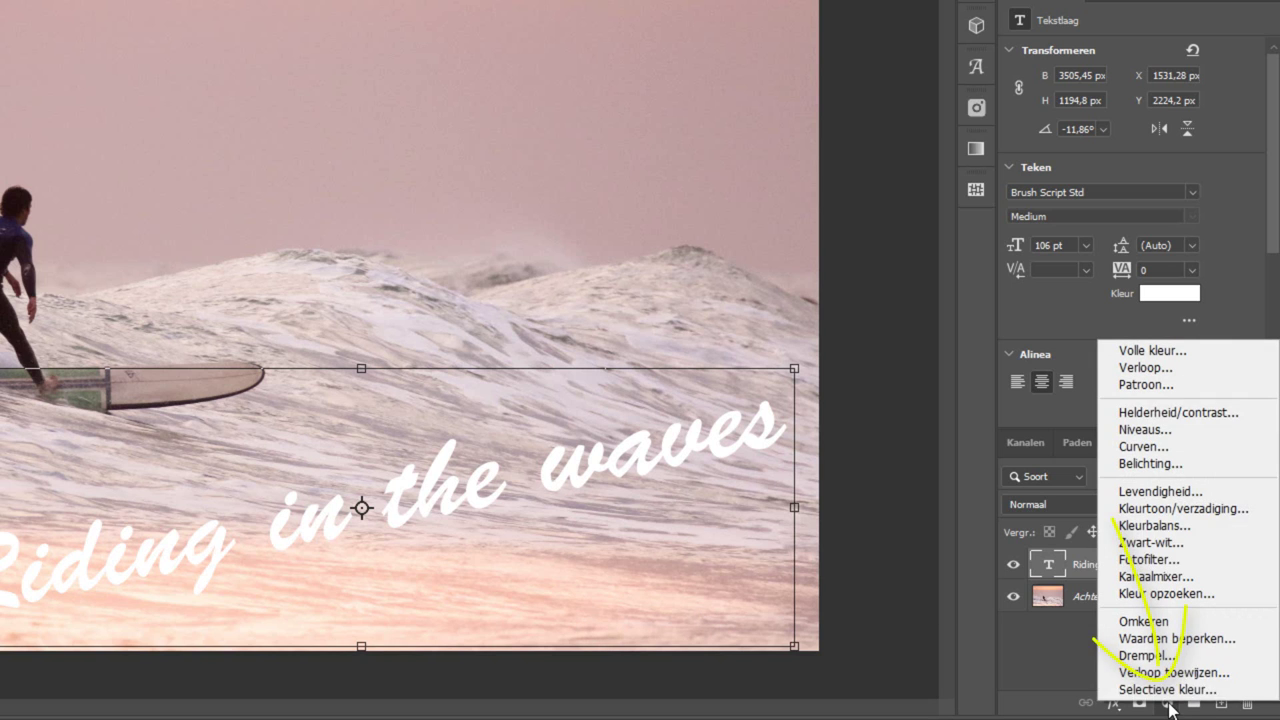
{"action": "left_click", "coordinate": [1178, 369]}
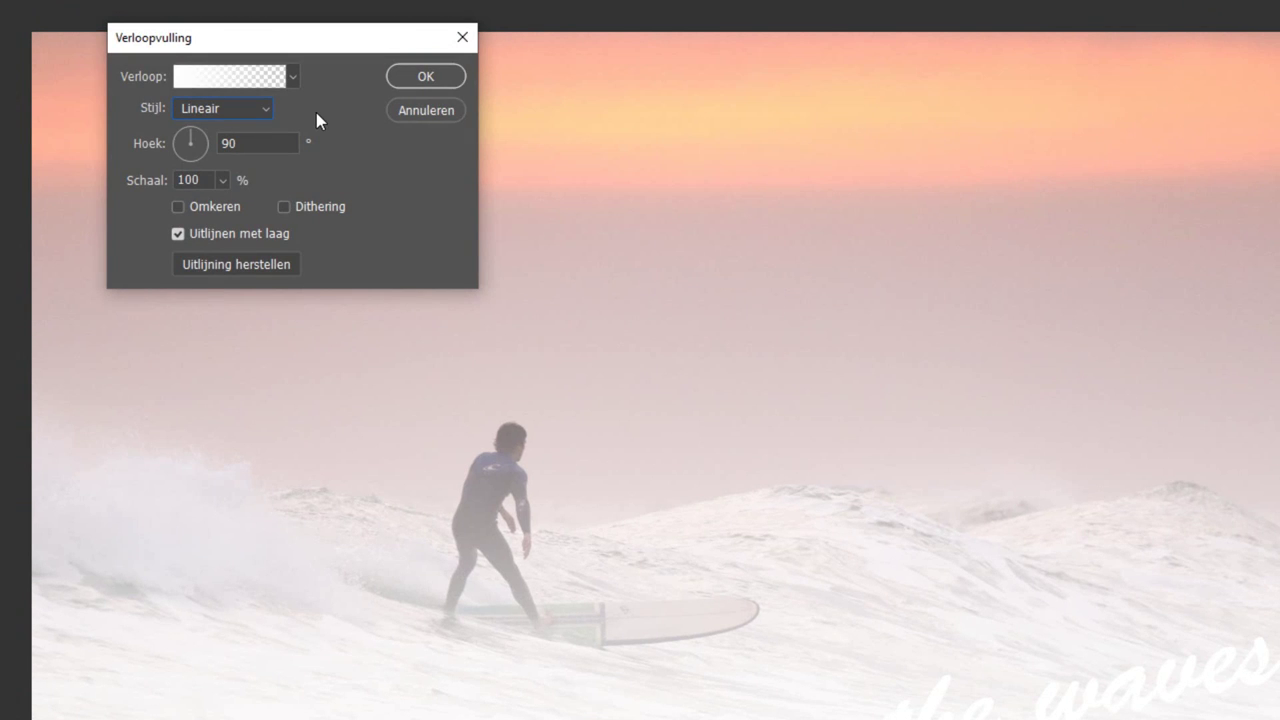
{"action": "left_click", "coordinate": [293, 76]}
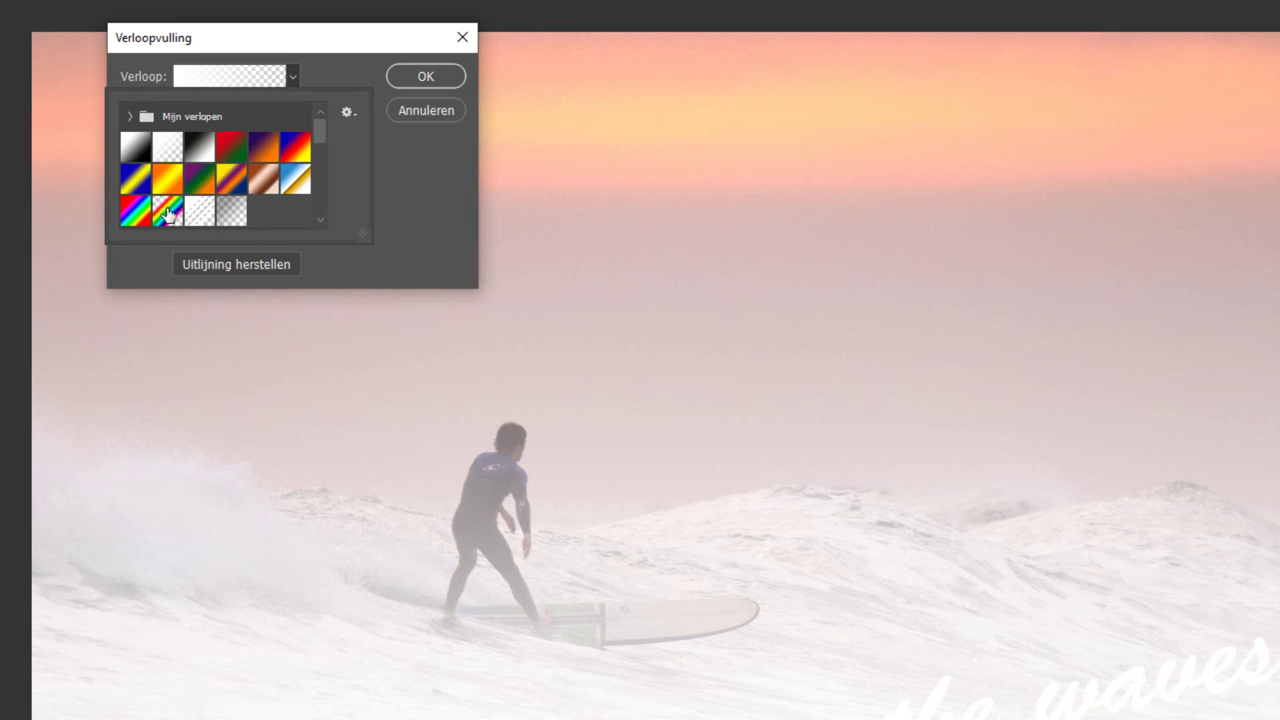
Step: Pick the rainbow preset and keep Lineair style after trying Radiaal and Hoek
{"action": "left_click", "coordinate": [134, 214]}
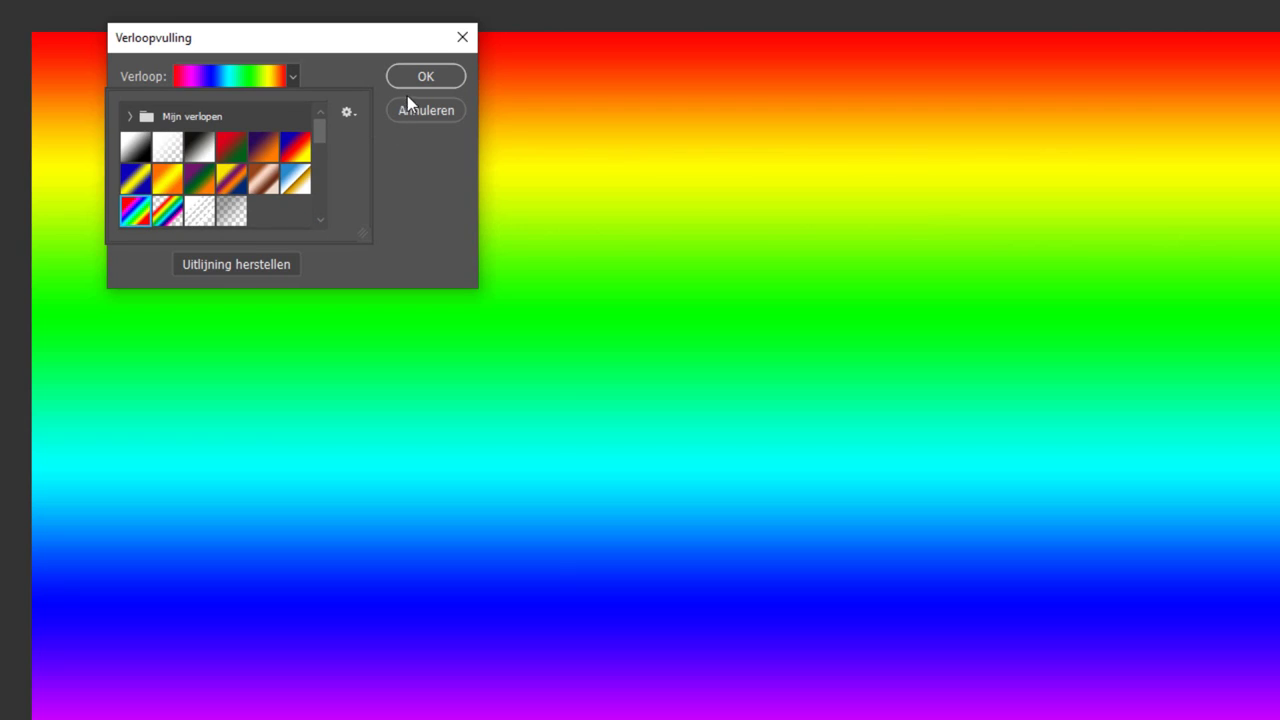
{"action": "left_click", "coordinate": [292, 77]}
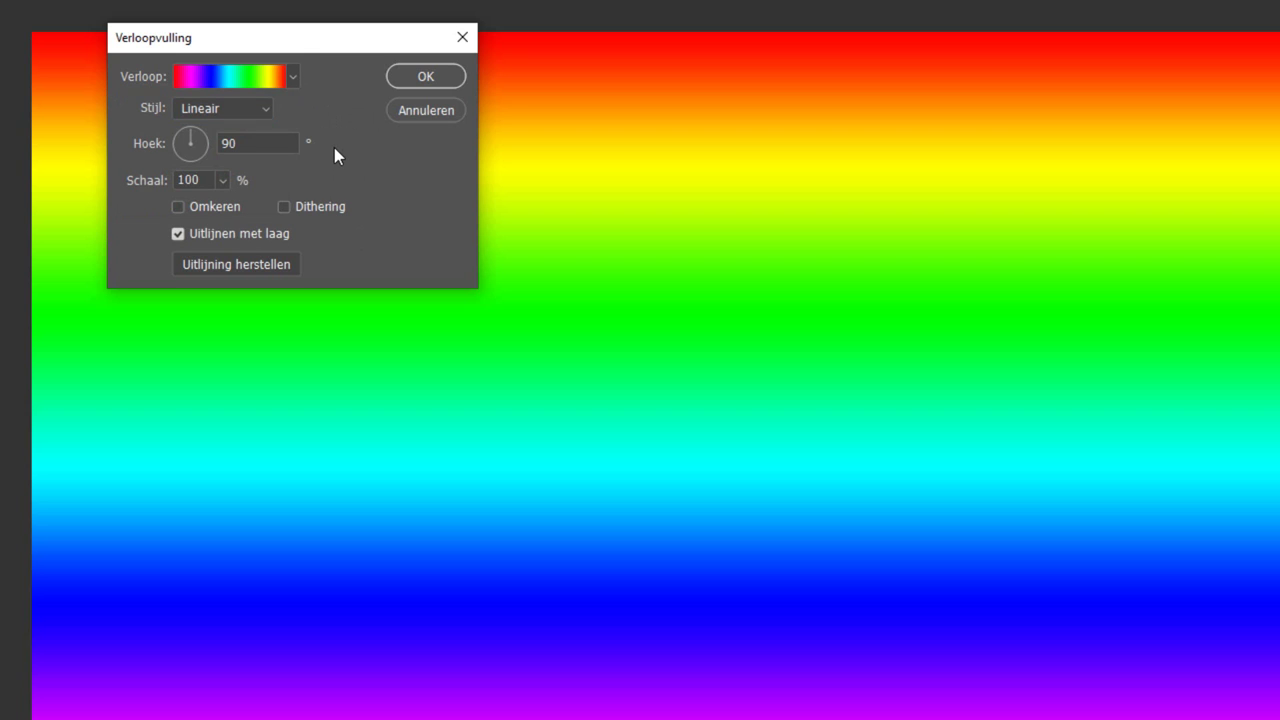
{"action": "left_click", "coordinate": [258, 108]}
{"action": "left_click", "coordinate": [241, 153]}
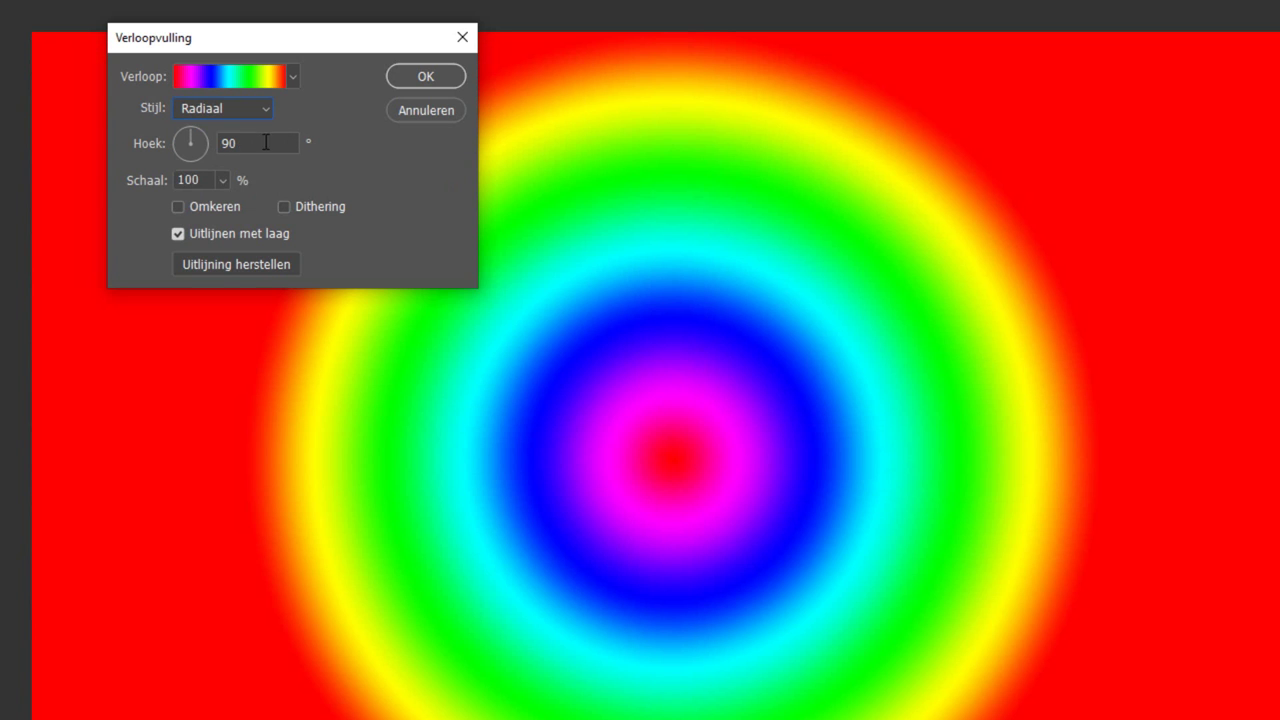
{"action": "left_click", "coordinate": [270, 108]}
{"action": "left_click", "coordinate": [231, 160]}
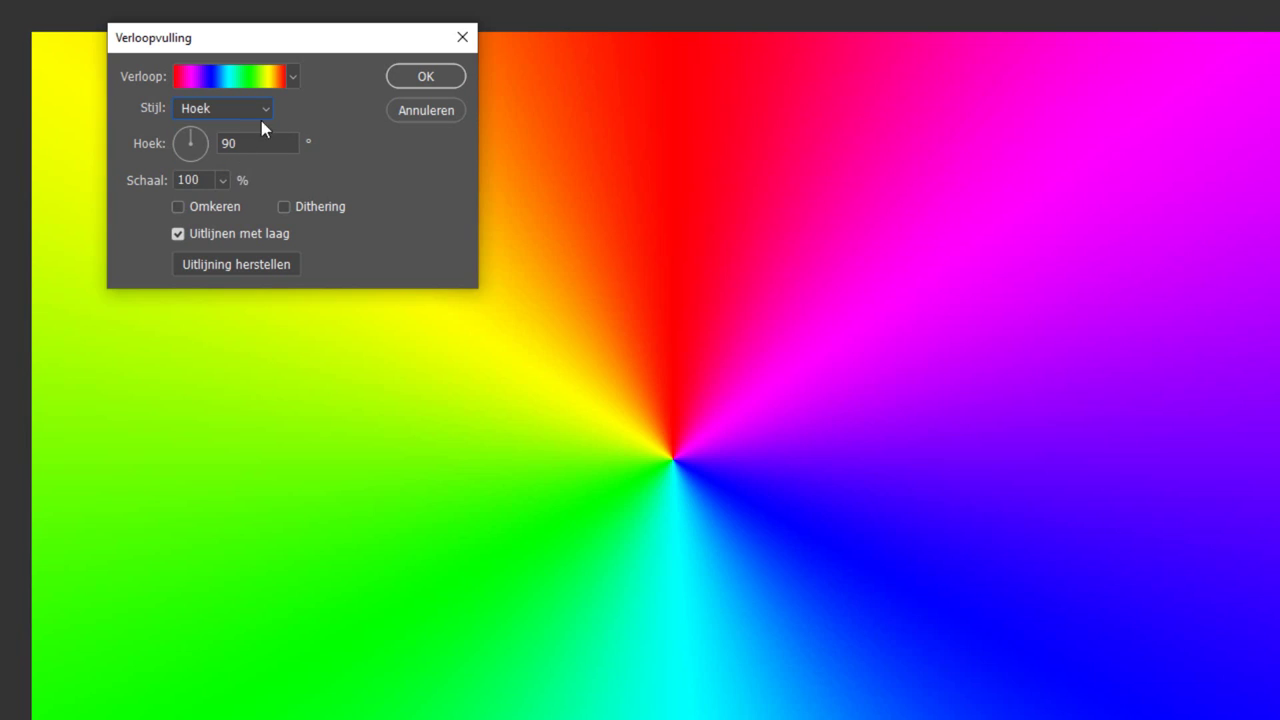
{"action": "left_click", "coordinate": [261, 116]}
{"action": "left_click", "coordinate": [245, 124]}
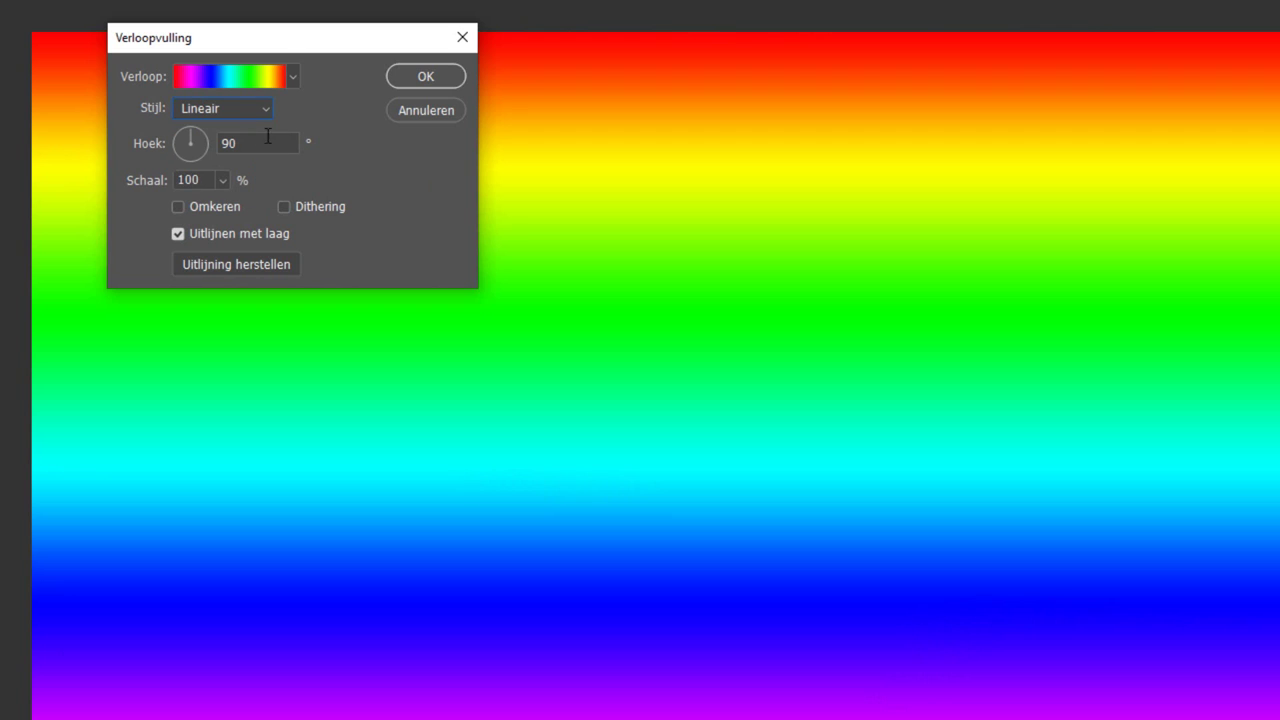
Step: Set the gradient angle to -154,73° with Dithering on and confirm the fill
{"action": "left_click_drag", "start_coordinate": [189, 143], "coordinate": [178, 152]}
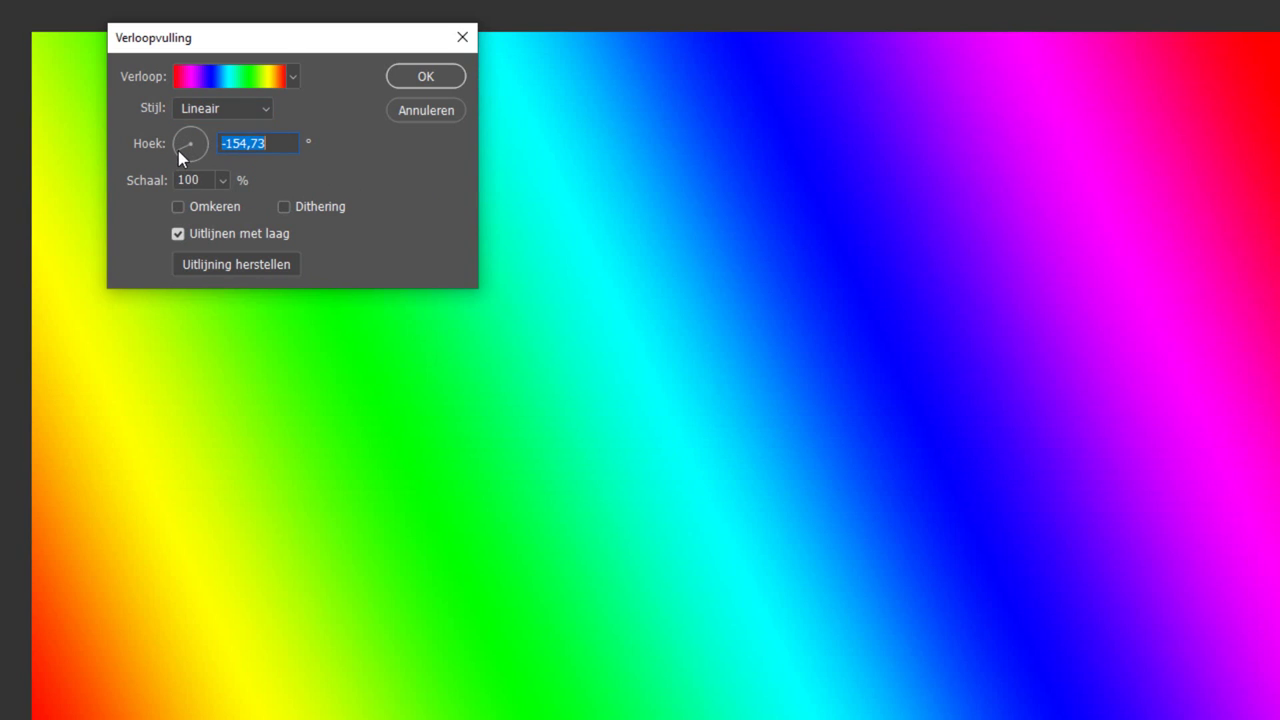
{"action": "left_click", "coordinate": [212, 203]}
{"action": "left_click", "coordinate": [211, 203]}
{"action": "left_click", "coordinate": [299, 208]}
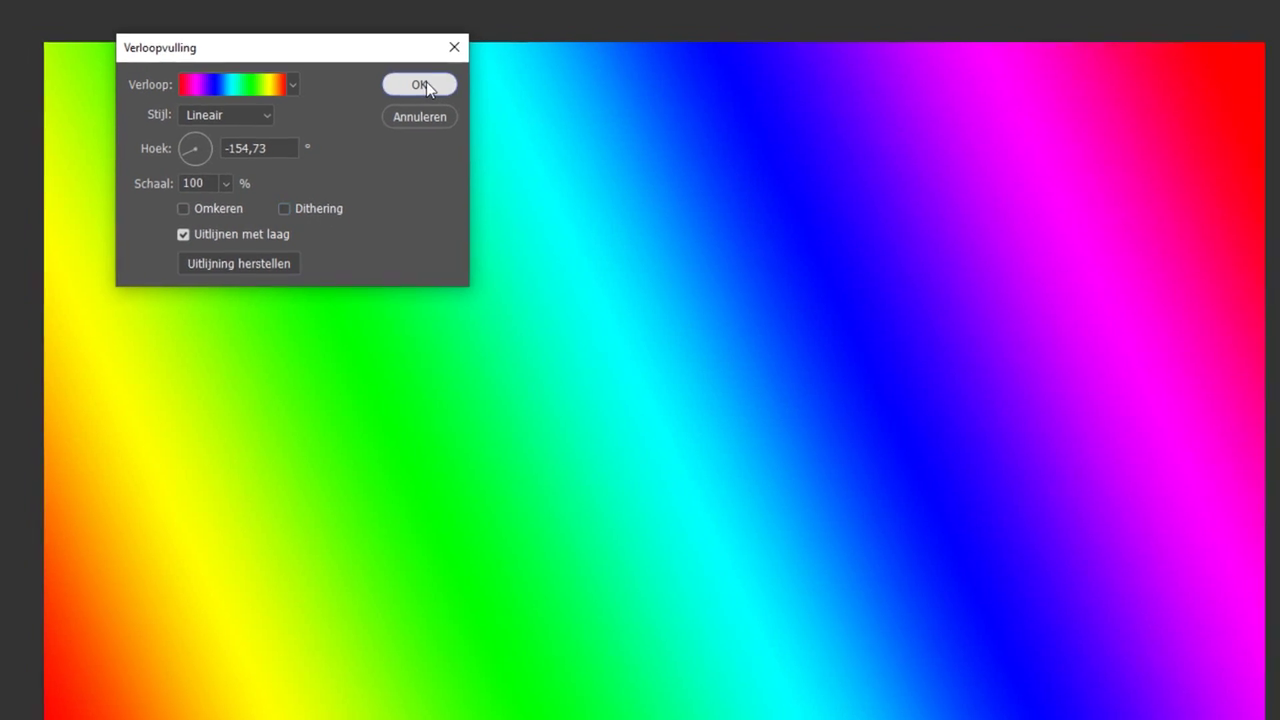
{"action": "left_click", "coordinate": [433, 75]}
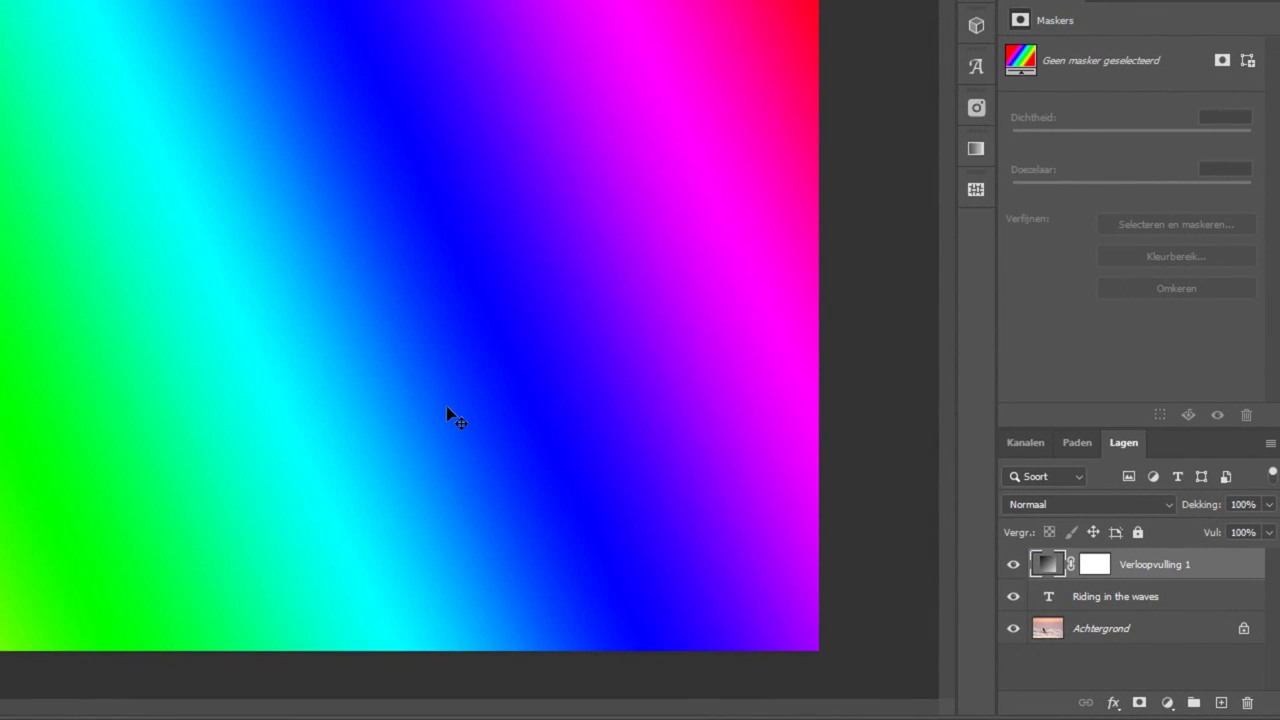
Step: Hide the Achtergrond photo layer, keeping the rainbow Verloopvulling 1 layer visible
{"action": "left_click", "coordinate": [1013, 566]}
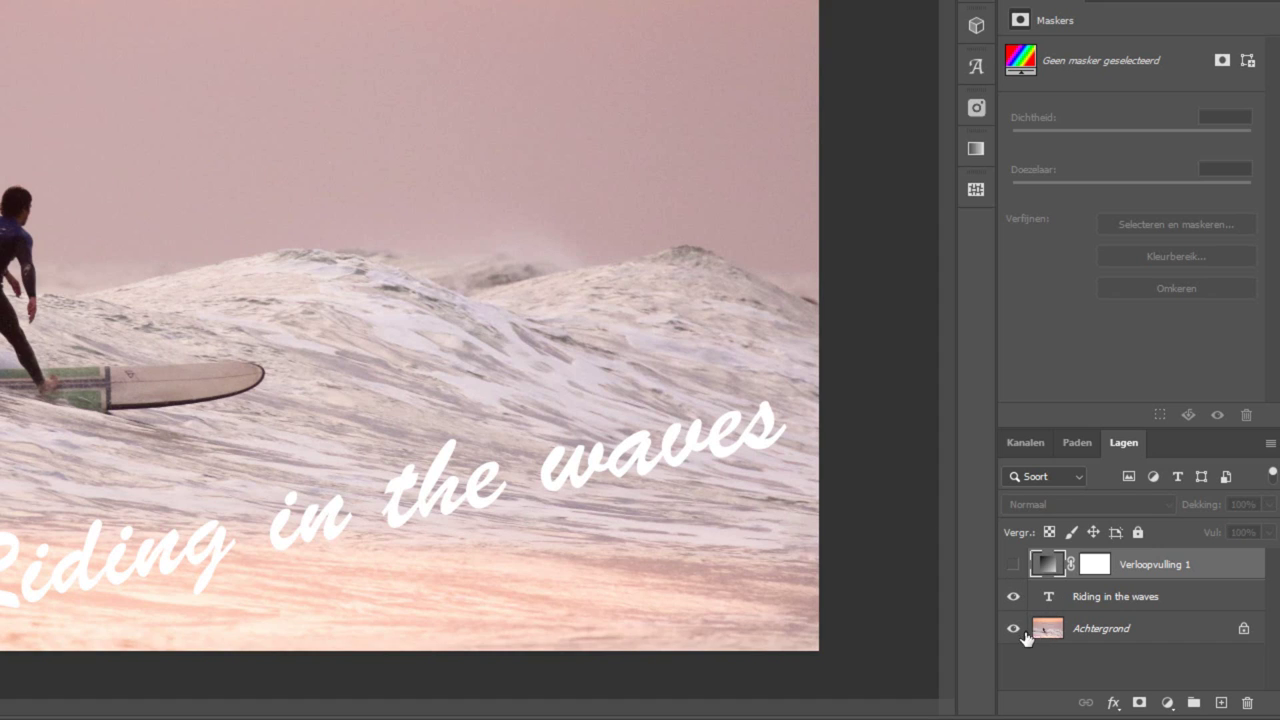
{"action": "left_click", "coordinate": [1013, 630]}
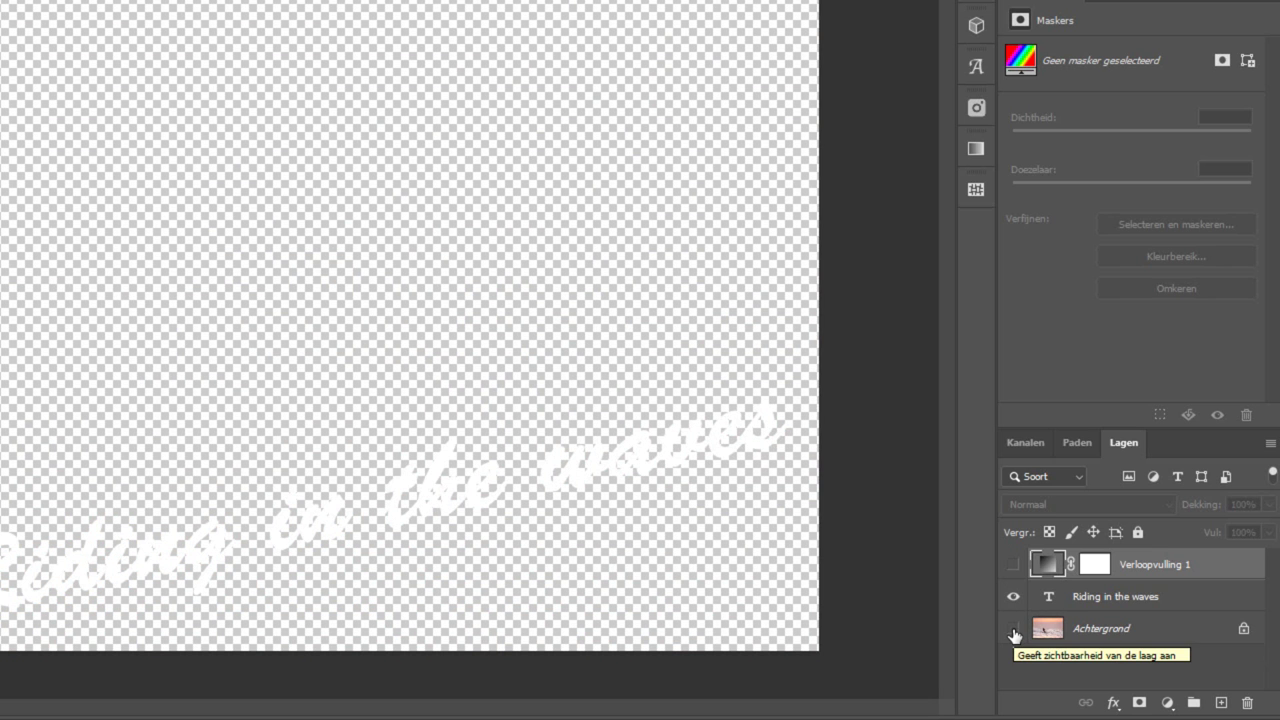
{"action": "left_click", "coordinate": [1013, 566]}
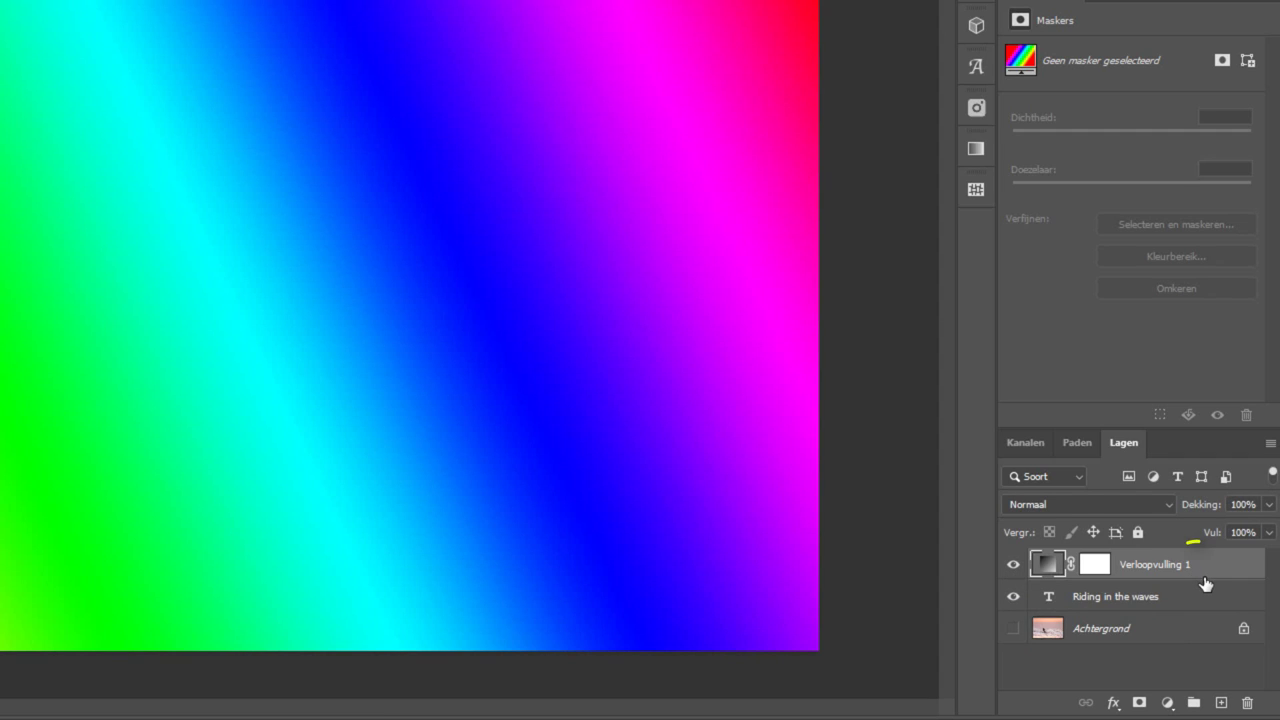
Step: Clip the gradient to the text, show the photo again, then release the clipping mask
{"action": "left_click_drag", "start_coordinate": [1203, 574], "coordinate": [1186, 574]}
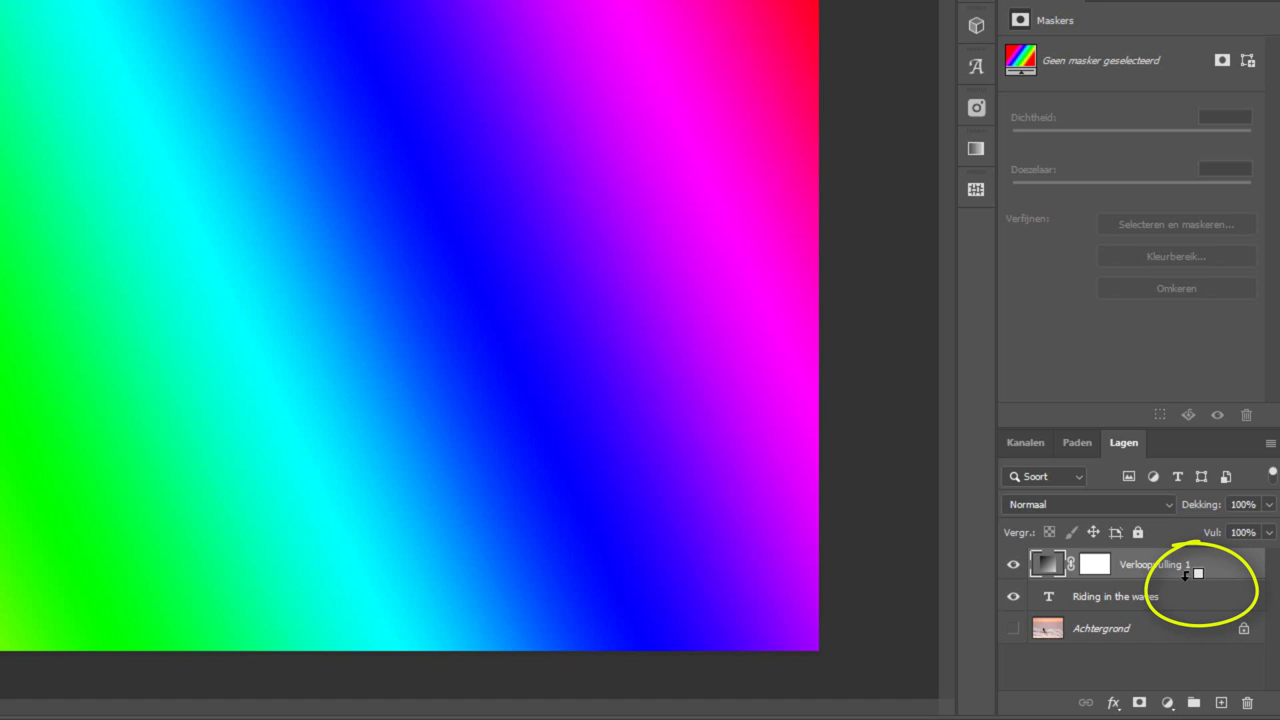
{"action": "left_click", "coordinate": [1192, 578], "text": "alt"}
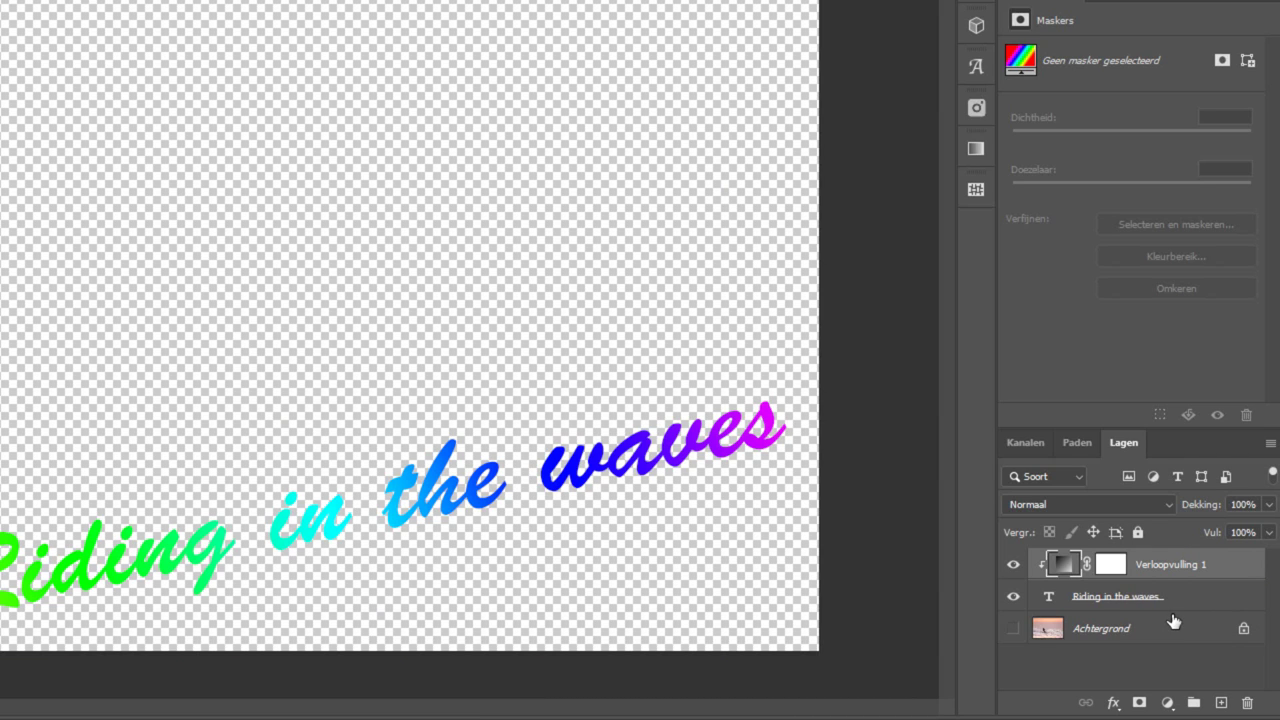
{"action": "left_click", "coordinate": [1013, 628]}
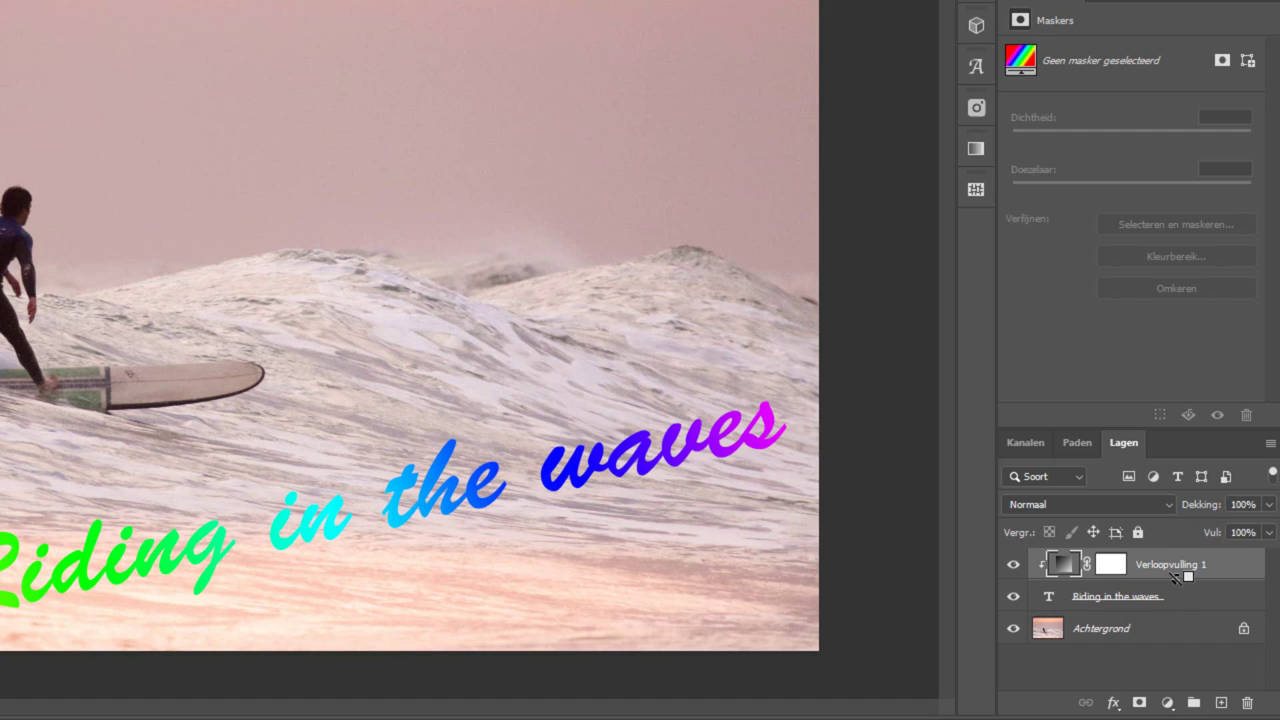
{"action": "left_click", "coordinate": [1178, 578], "text": "alt"}
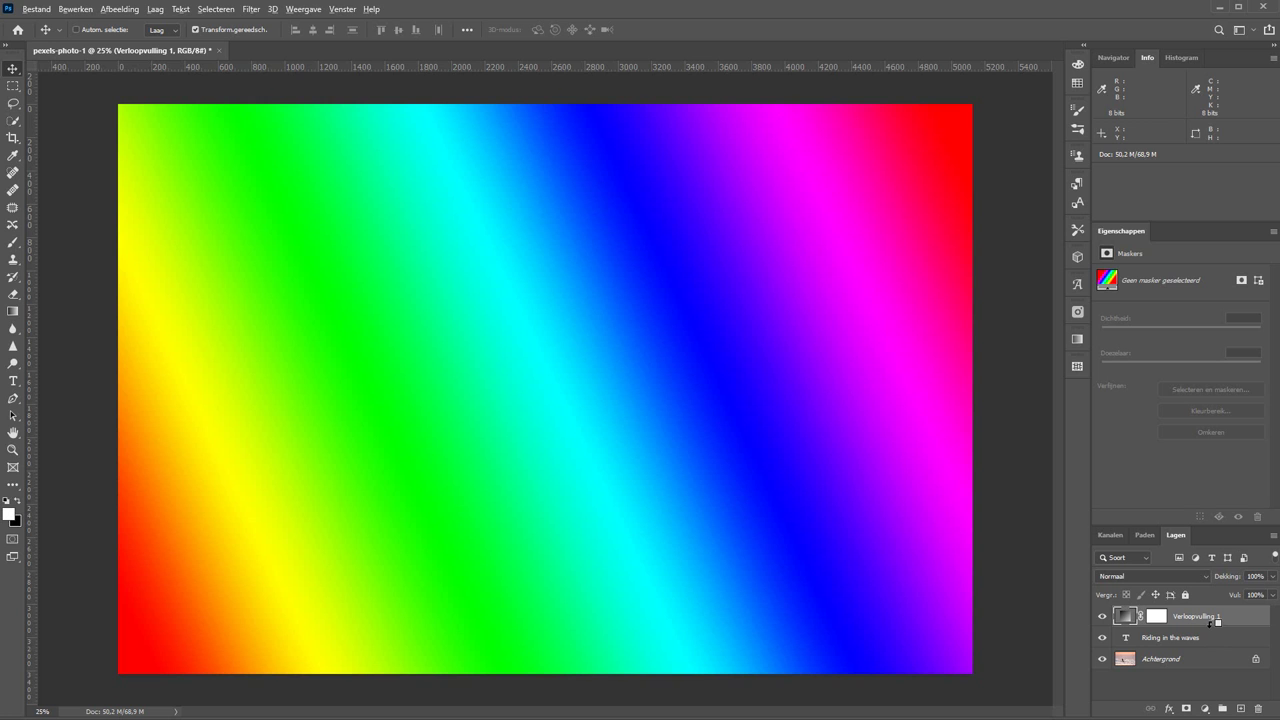
Step: Re-clip the rainbow gradient to the text, set Schaal to 67%, and open Verloopbewerker
{"action": "left_click", "coordinate": [1212, 626], "text": "alt"}
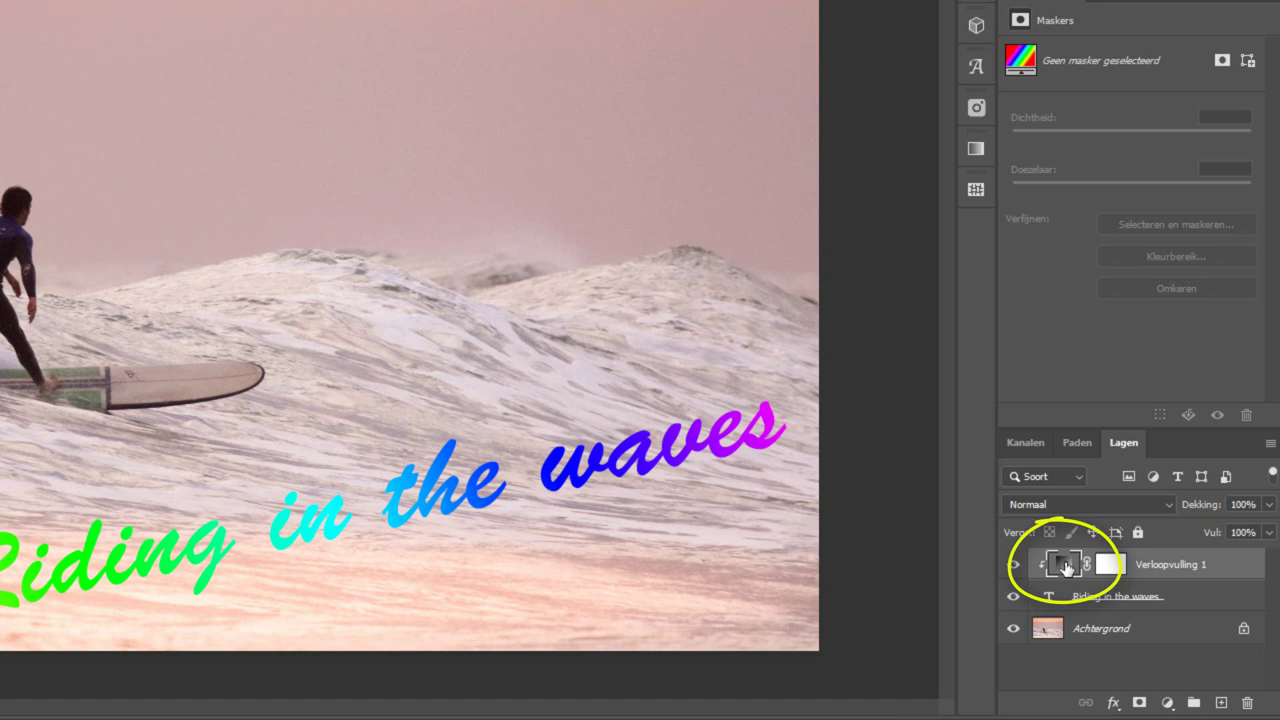
{"action": "double_click", "coordinate": [1063, 566]}
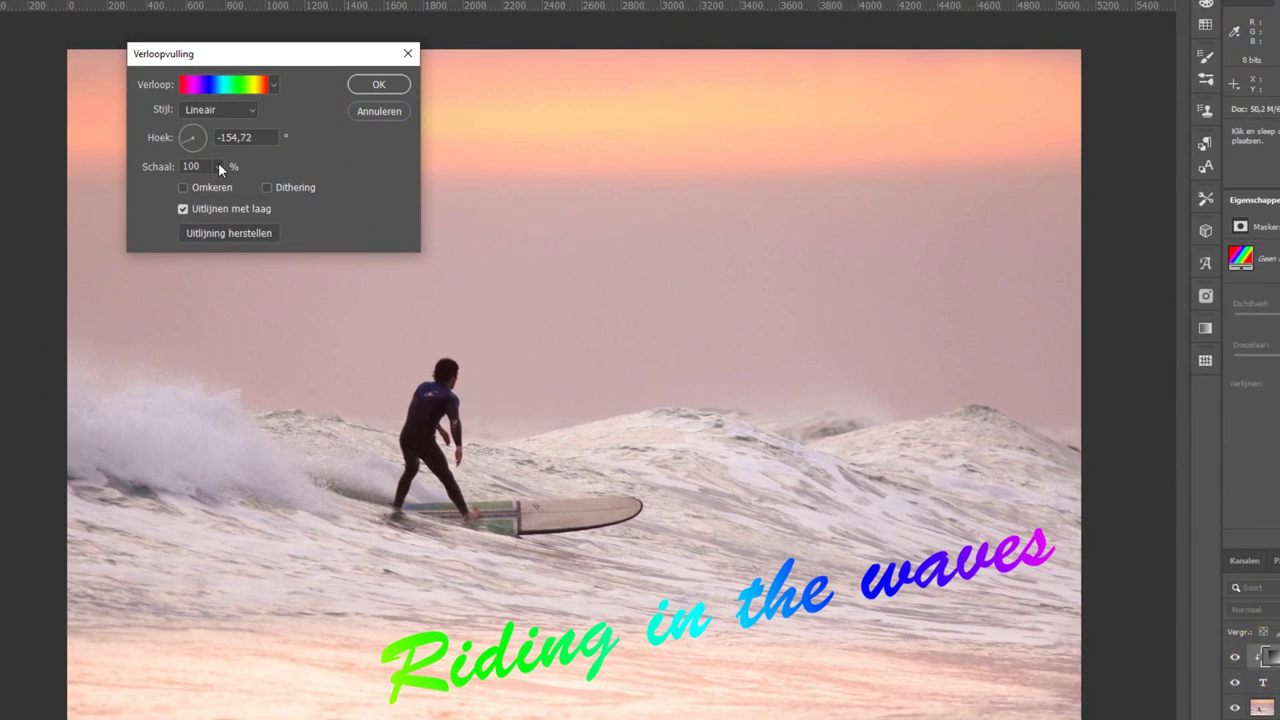
{"action": "left_click_drag", "start_coordinate": [217, 166], "coordinate": [208, 185]}
{"action": "left_click_drag", "start_coordinate": [213, 190], "coordinate": [215, 187]}
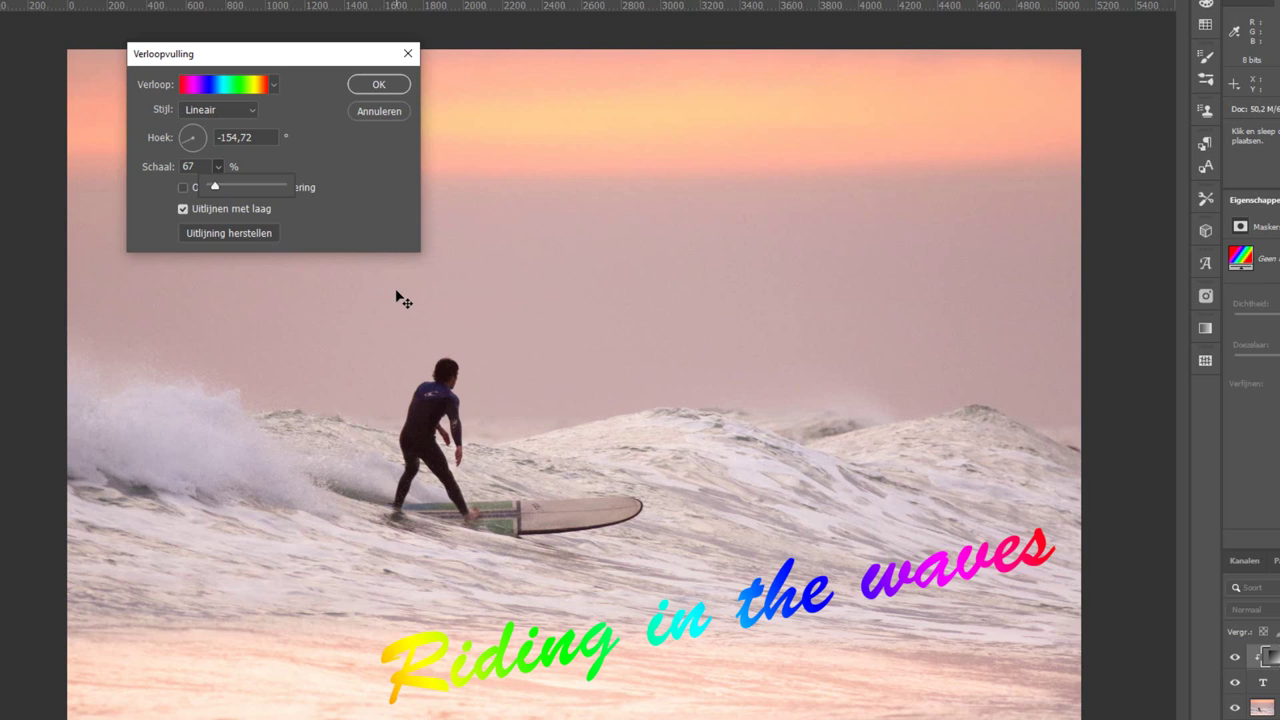
{"action": "left_click", "coordinate": [207, 88]}
{"action": "left_click_drag", "start_coordinate": [863, 40], "coordinate": [629, 58]}
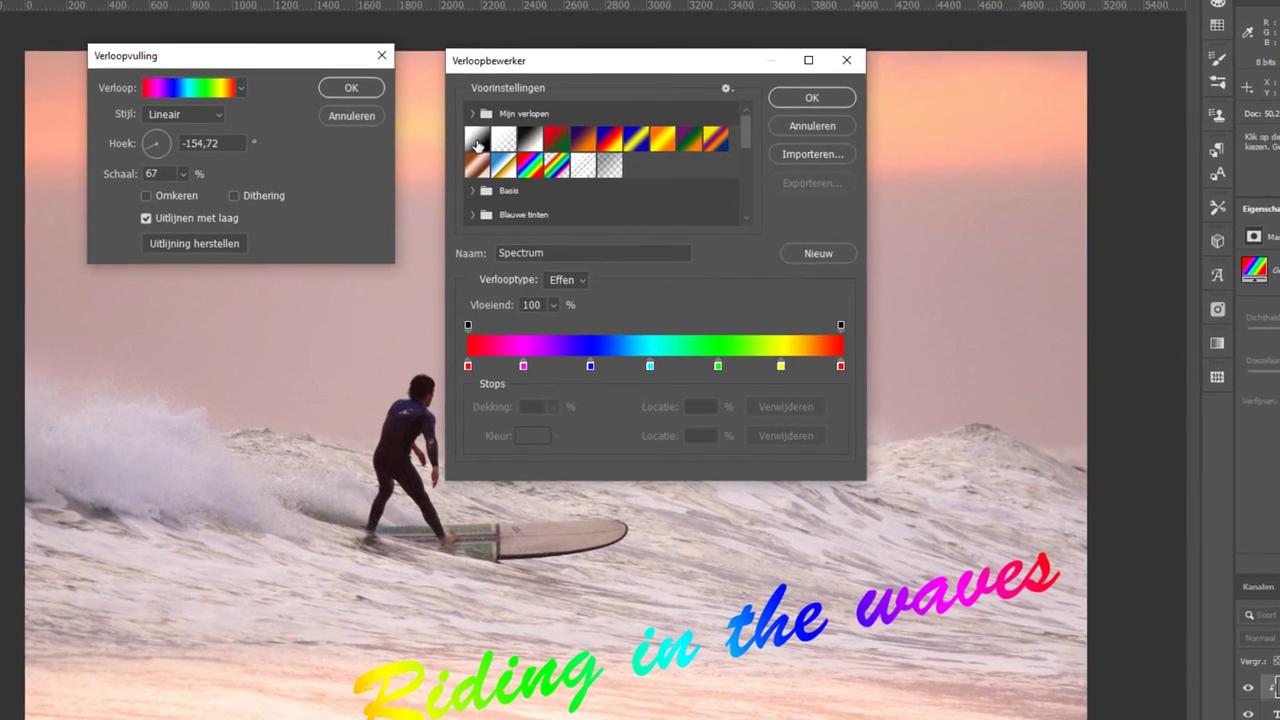
Step: Start from the first preset and set the end stops to red (ff0000) and bright blue
{"action": "left_click", "coordinate": [478, 145]}
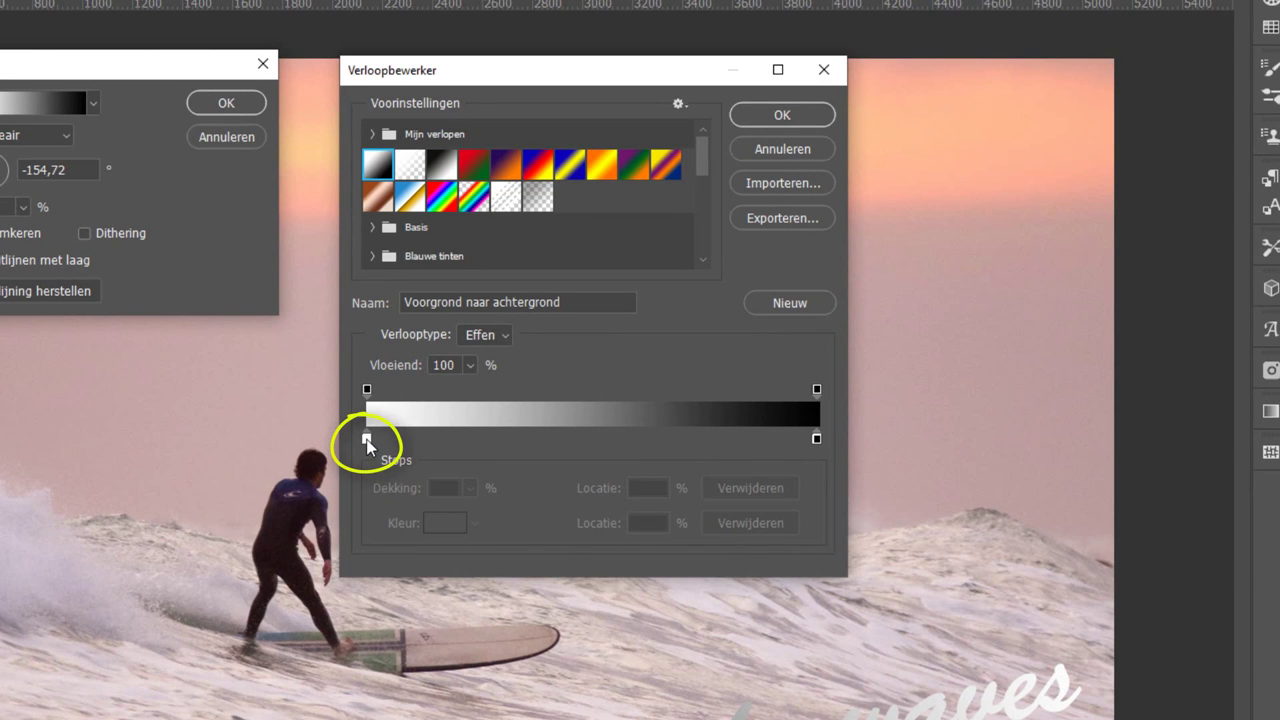
{"action": "left_click", "coordinate": [366, 440]}
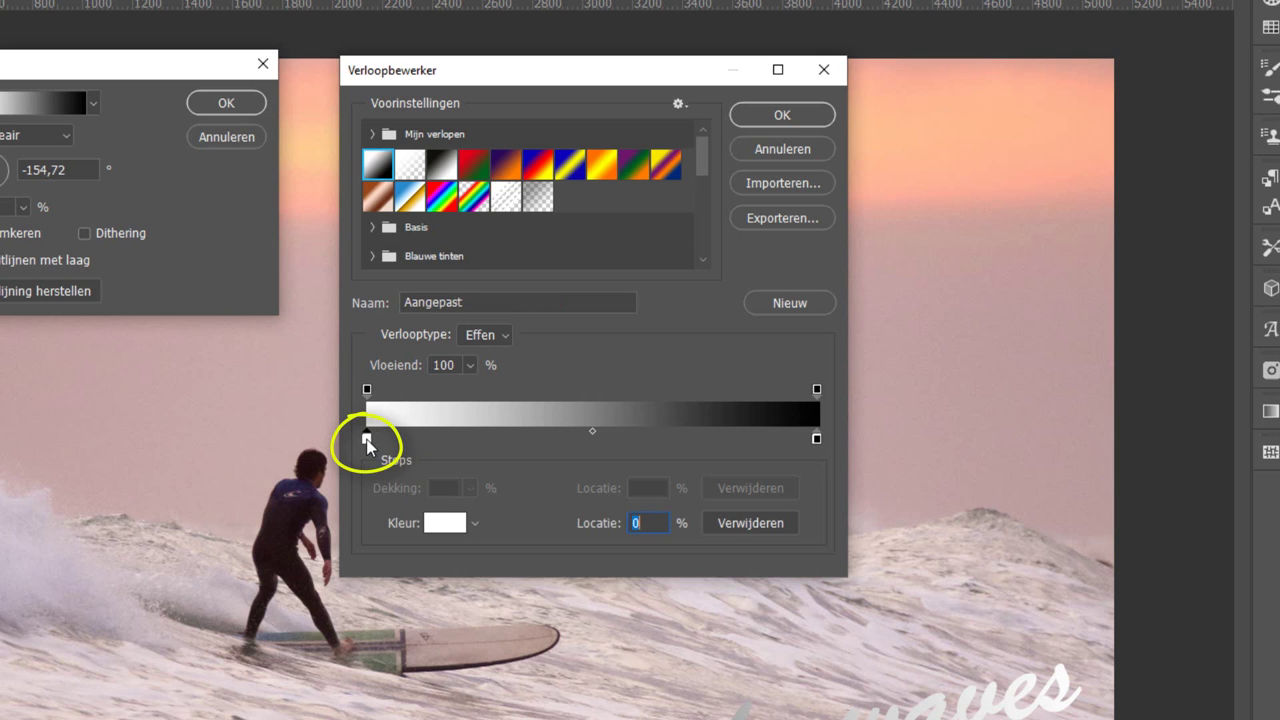
{"action": "left_click", "coordinate": [458, 527]}
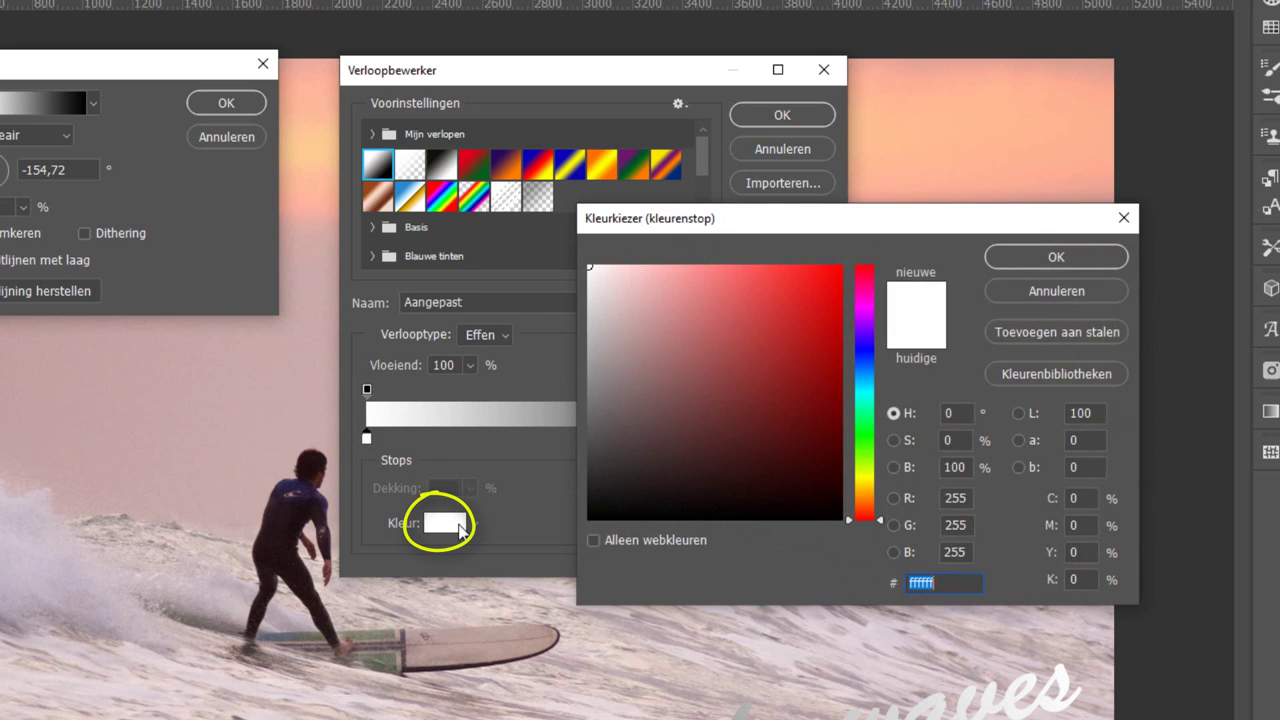
{"action": "type", "text": "ff0000"}
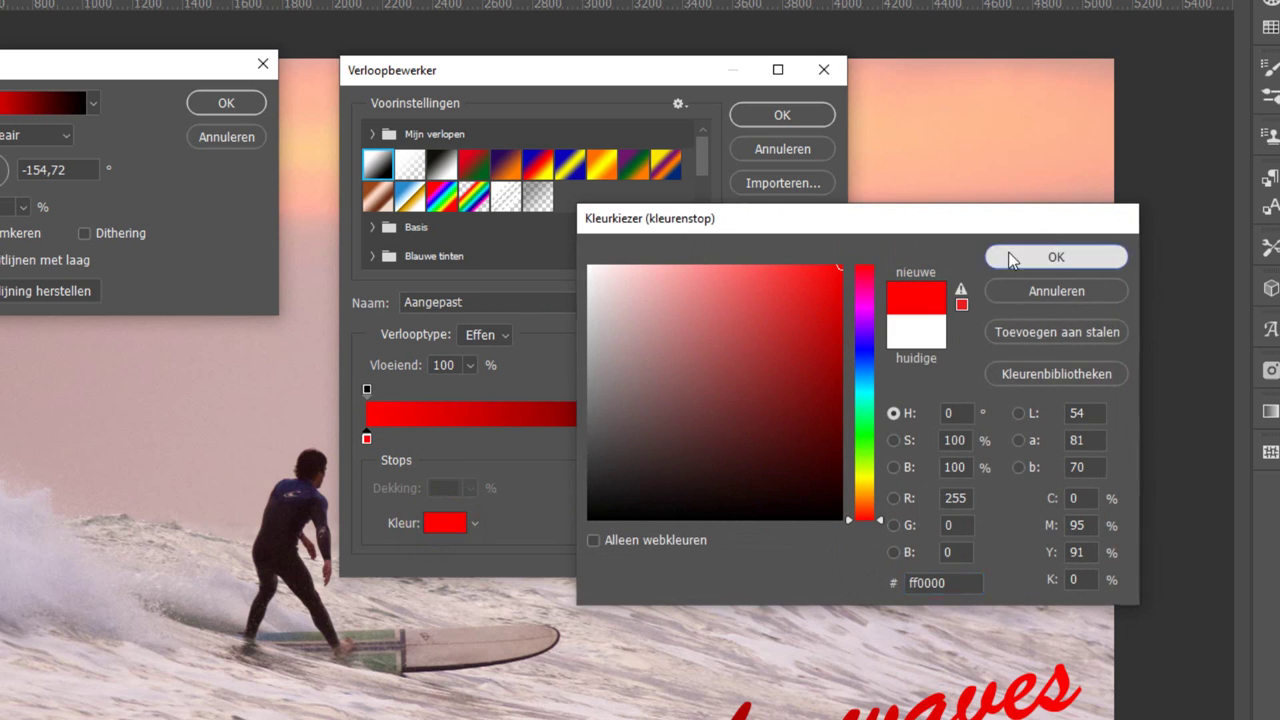
{"action": "left_click", "coordinate": [1008, 254]}
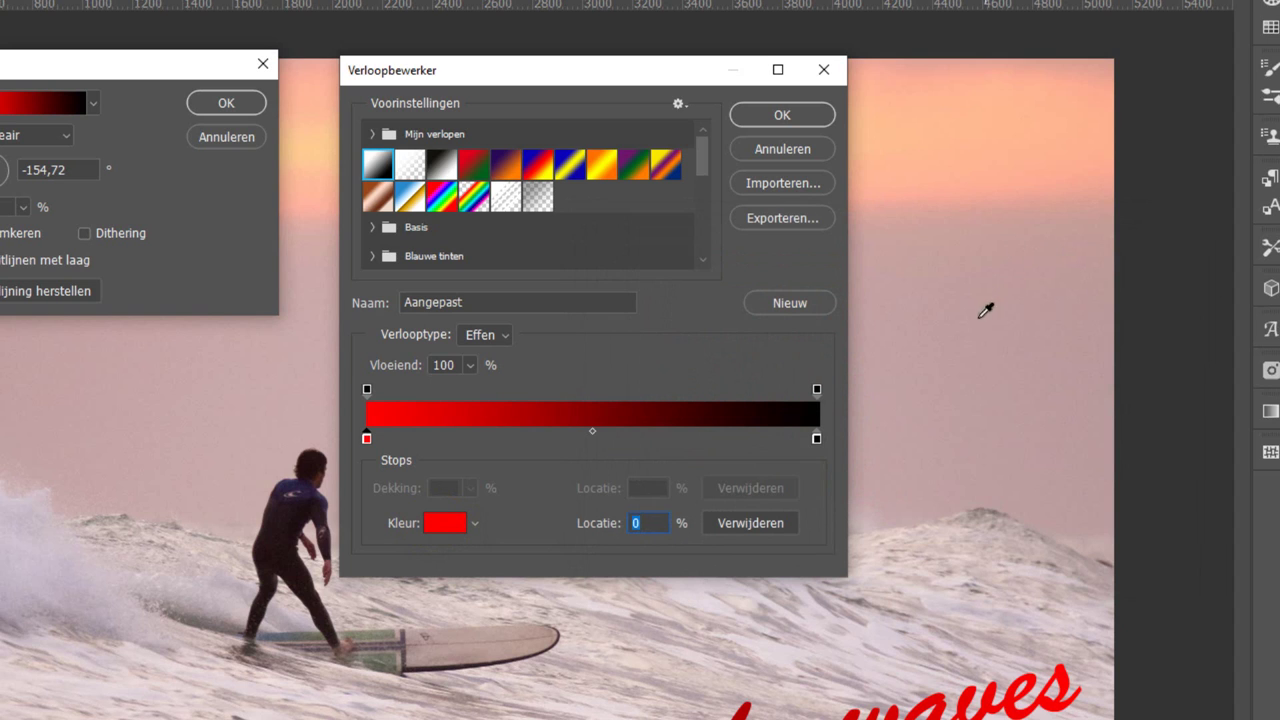
{"action": "left_click", "coordinate": [816, 439]}
{"action": "left_click", "coordinate": [455, 523]}
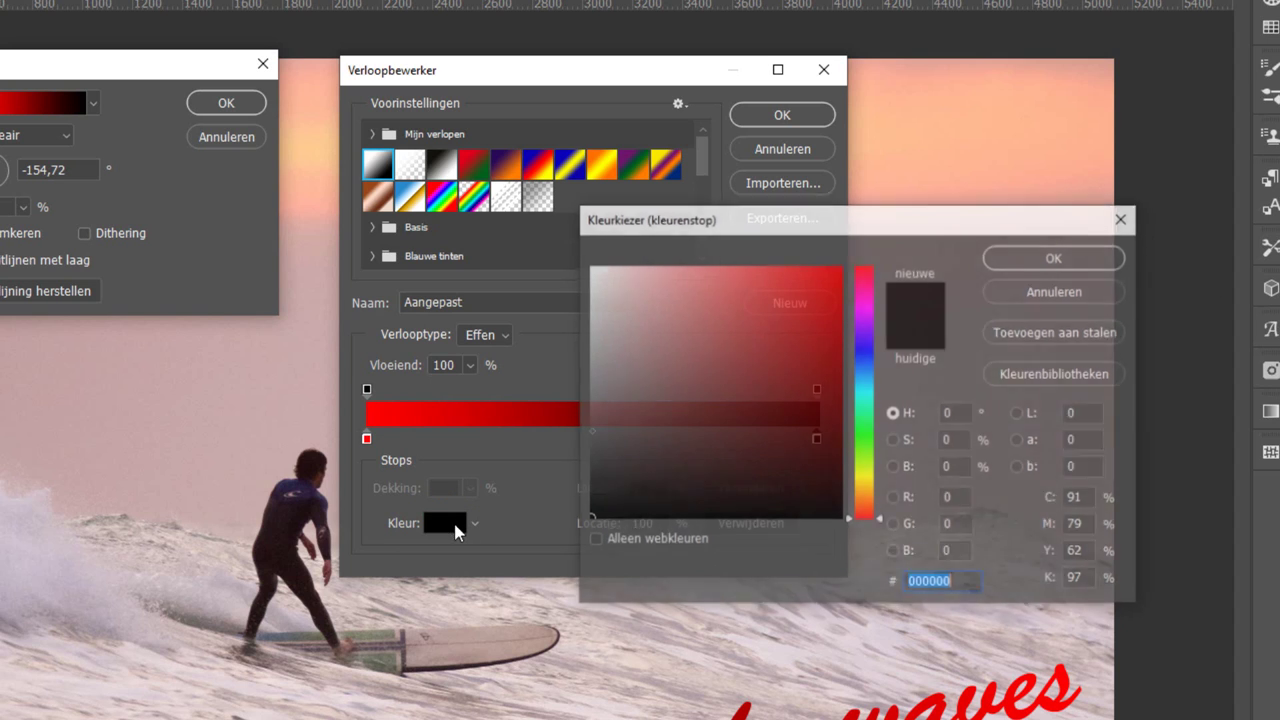
{"action": "left_click", "coordinate": [866, 347]}
{"action": "left_click_drag", "start_coordinate": [806, 288], "coordinate": [842, 266]}
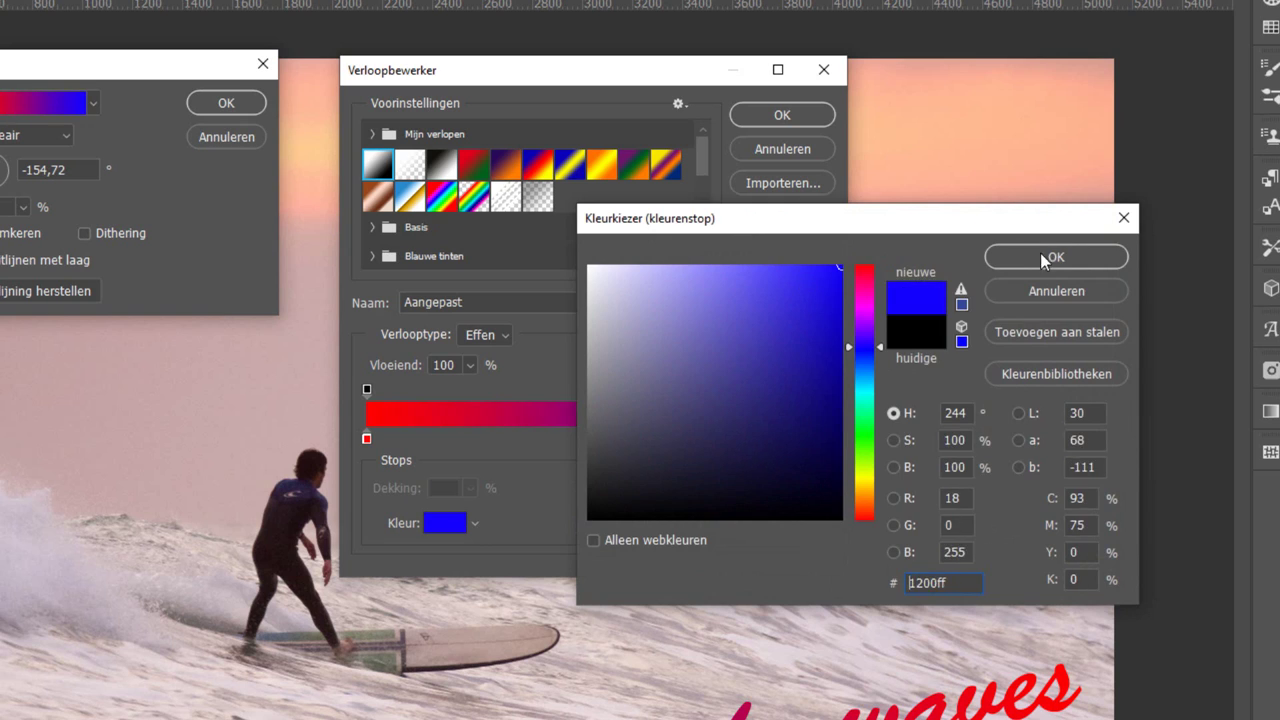
{"action": "left_click", "coordinate": [1056, 257]}
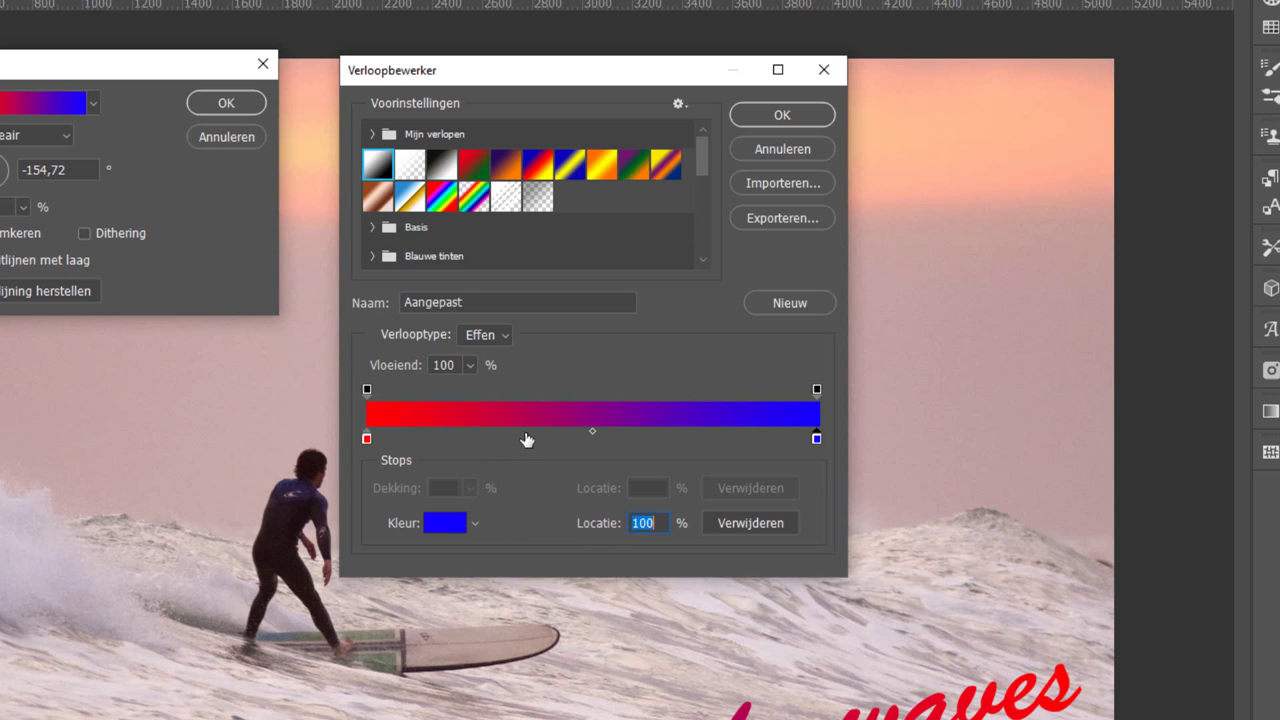
Step: Add a green stop near 36% and a yellow stop near 82%
{"action": "left_click", "coordinate": [529, 438]}
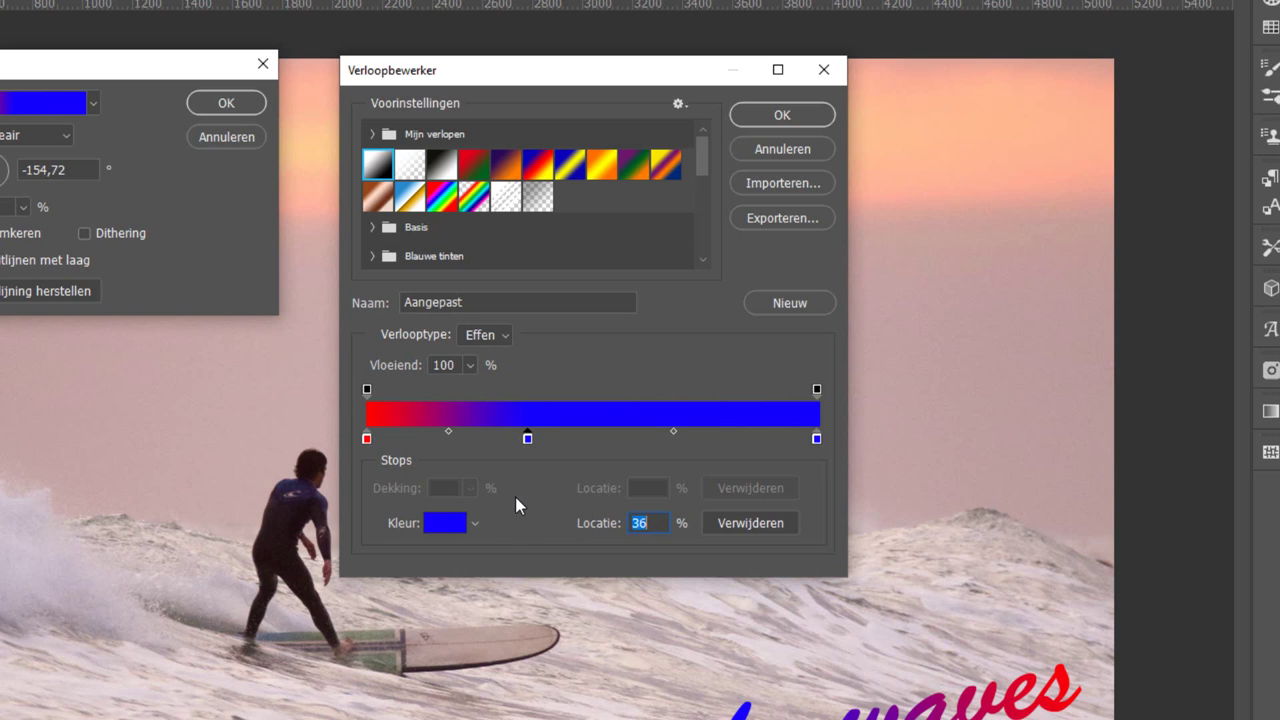
{"action": "left_click", "coordinate": [450, 528]}
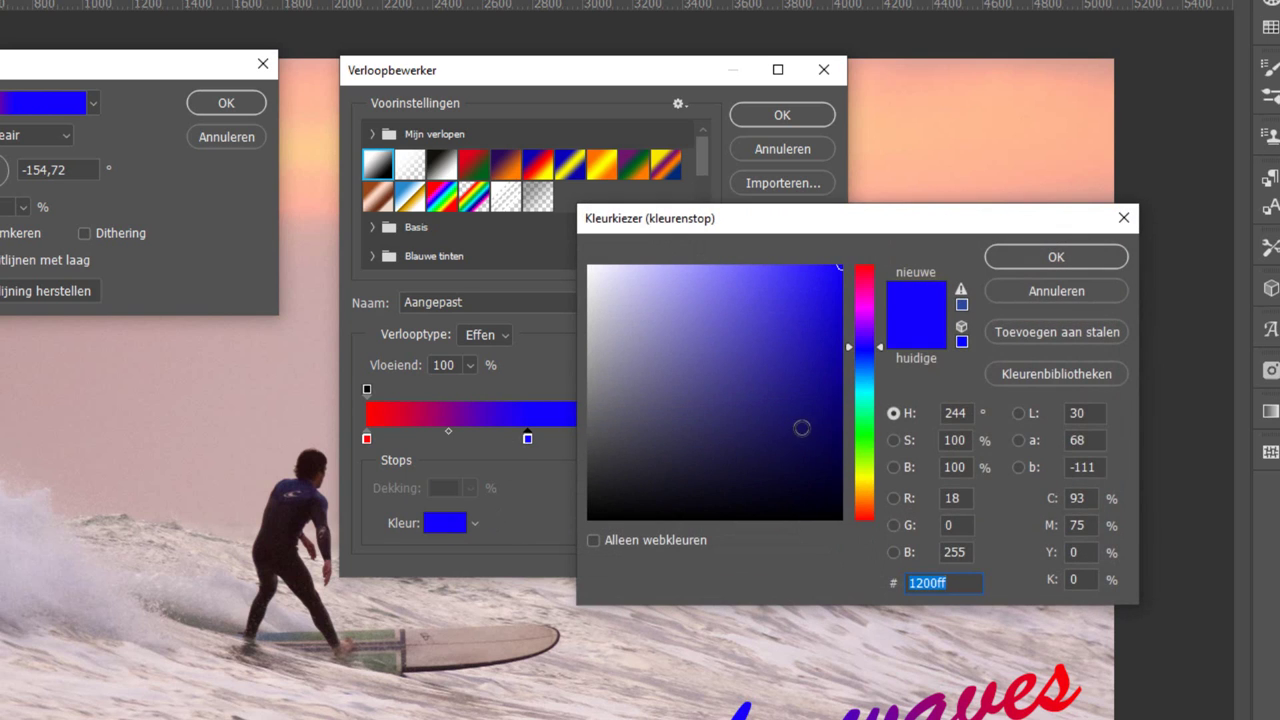
{"action": "left_click_drag", "start_coordinate": [870, 440], "coordinate": [870, 450]}
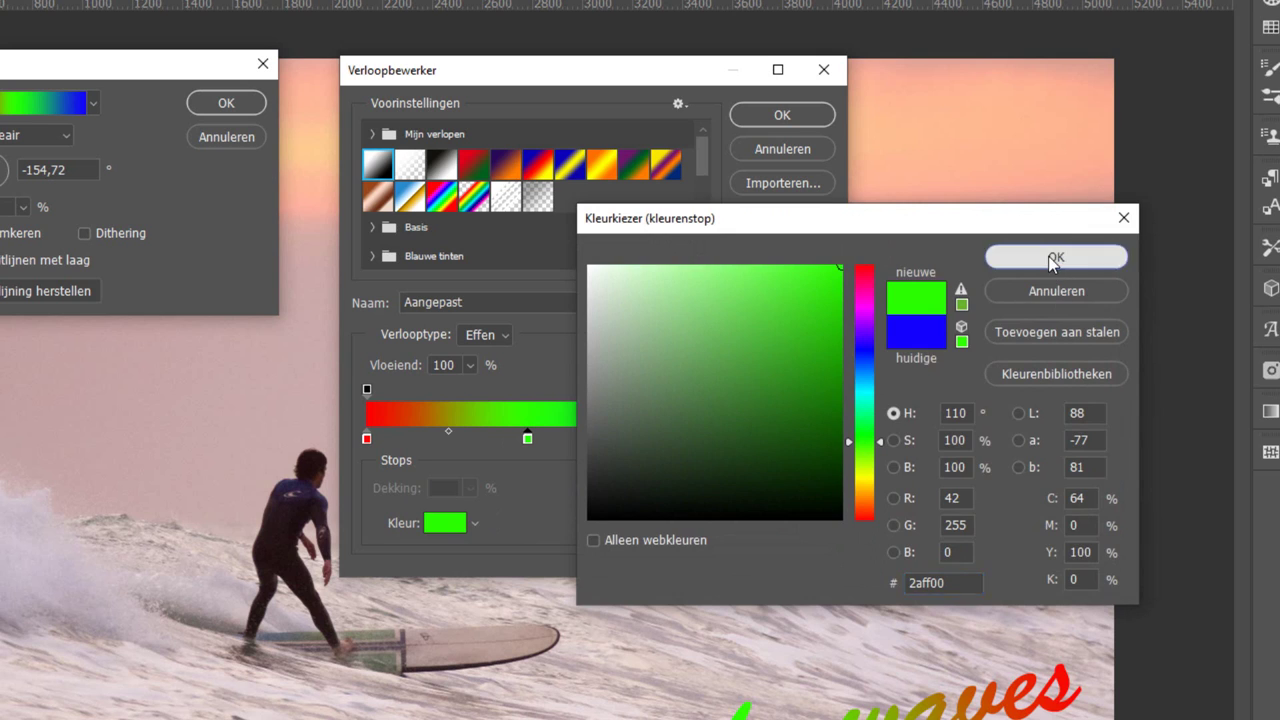
{"action": "left_click", "coordinate": [1056, 257]}
{"action": "left_click", "coordinate": [740, 440]}
{"action": "left_click", "coordinate": [445, 523]}
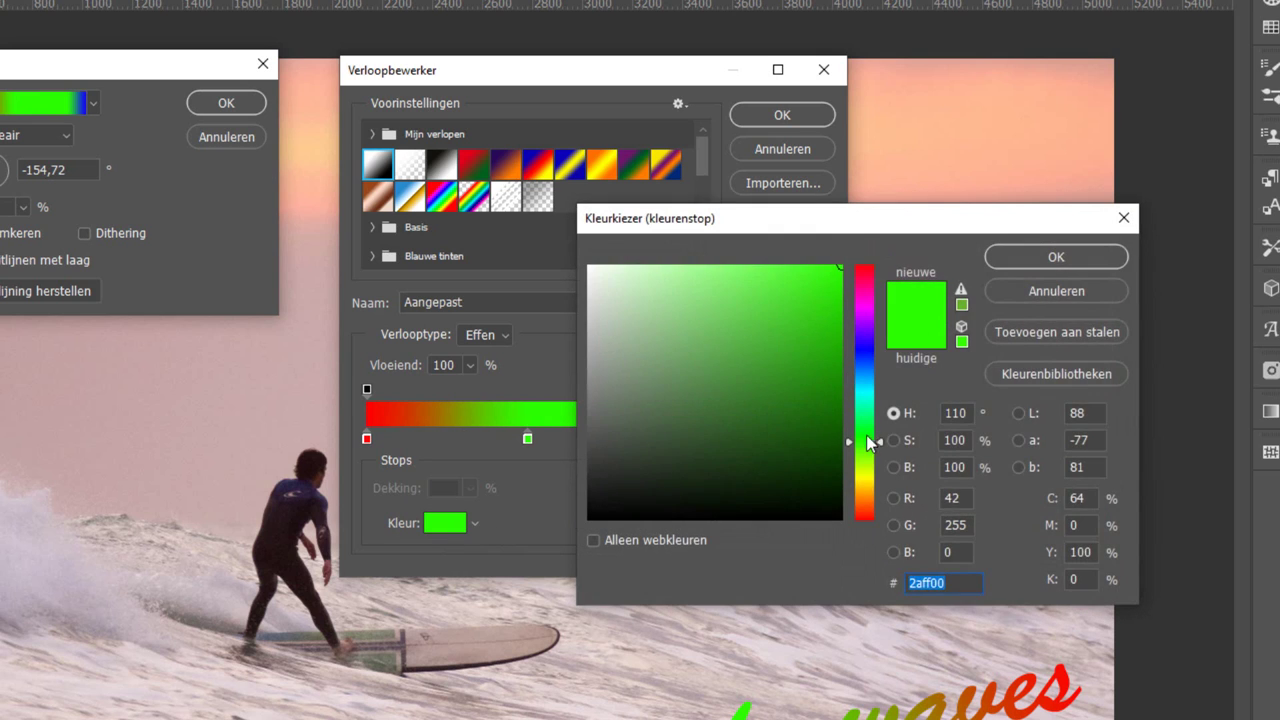
{"action": "left_click_drag", "start_coordinate": [857, 444], "coordinate": [857, 481]}
{"action": "left_click", "coordinate": [1037, 257]}
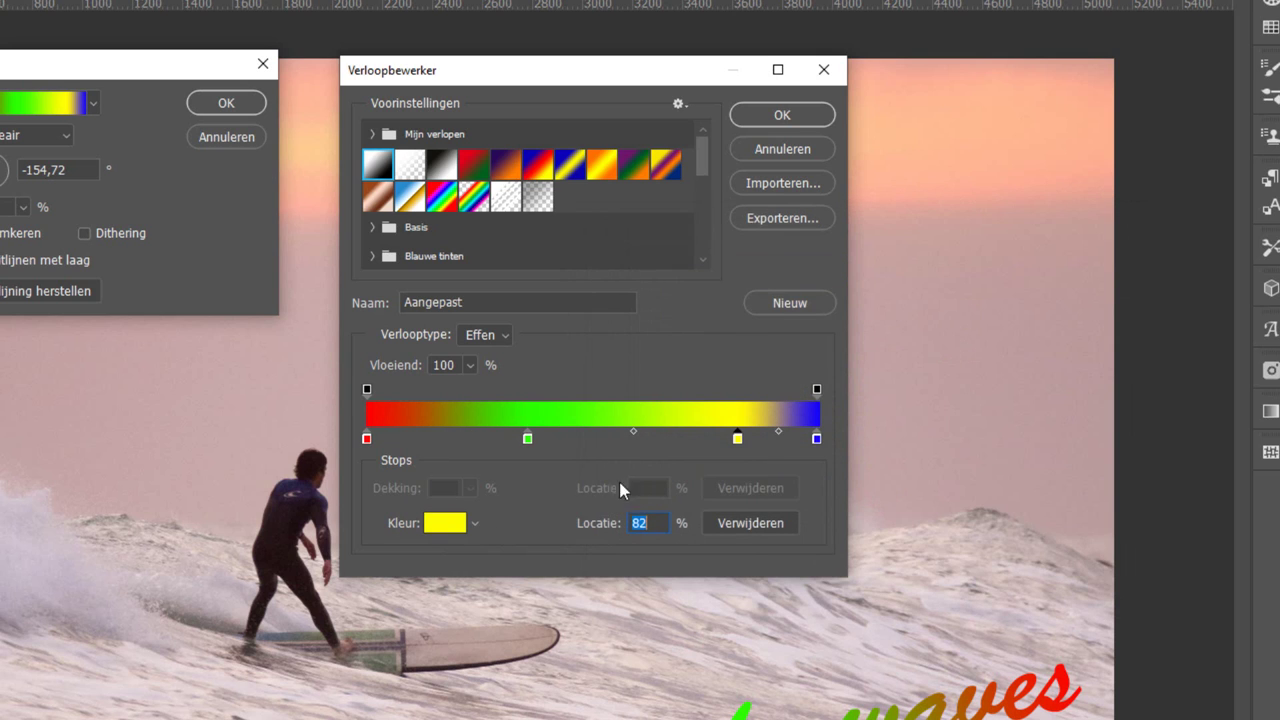
Step: Move green to about 10%, yellow to about 23%, and shift the yellow-blue midpoint left
{"action": "left_click_drag", "start_coordinate": [737, 446], "coordinate": [617, 445]}
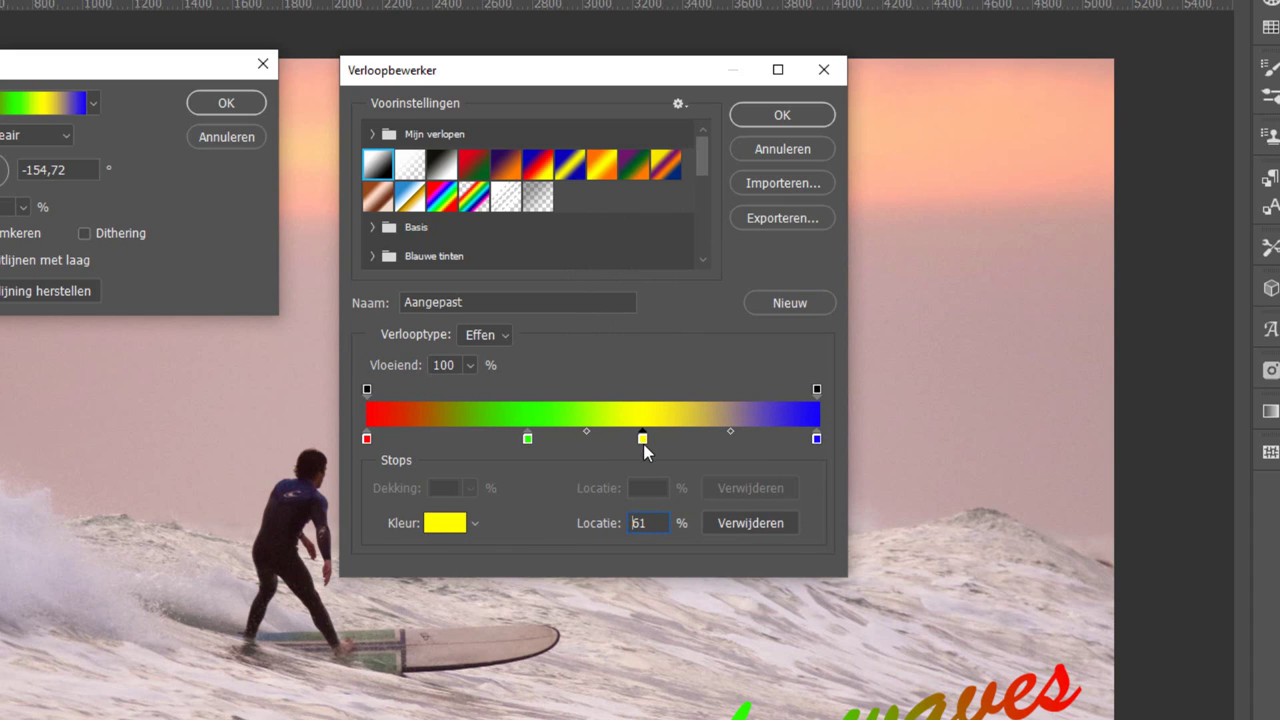
{"action": "left_click_drag", "start_coordinate": [528, 440], "coordinate": [418, 444]}
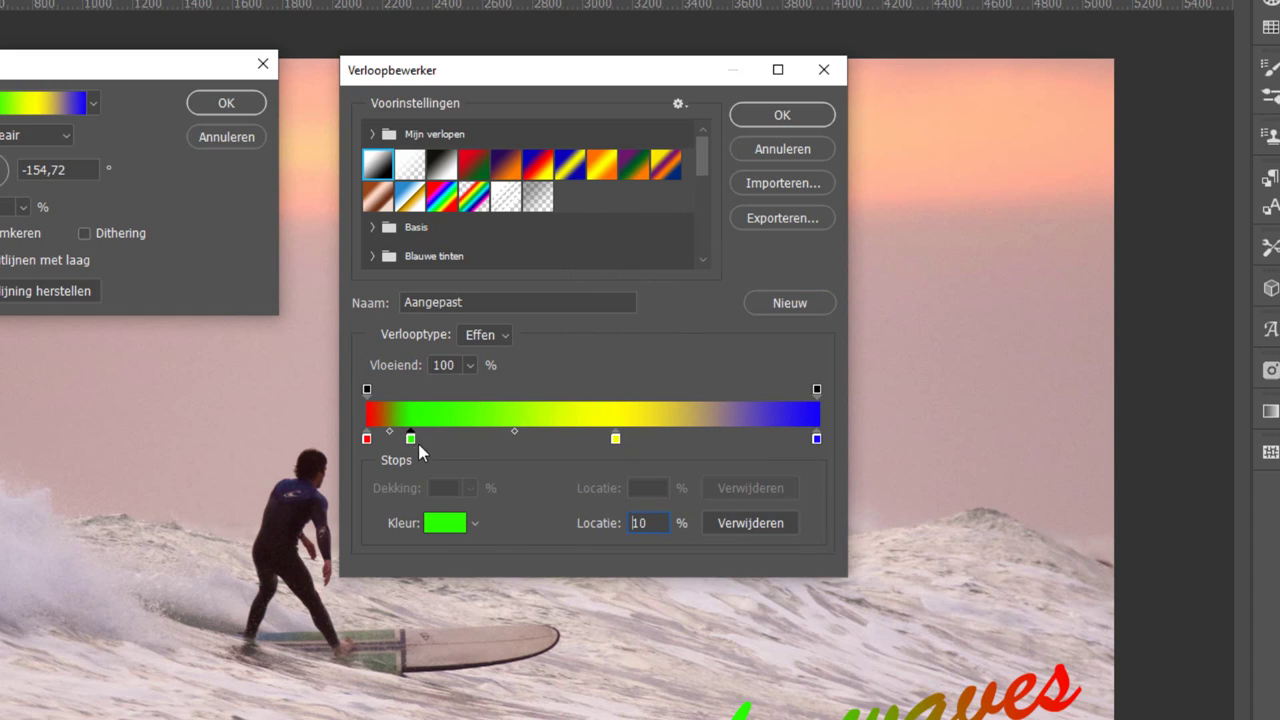
{"action": "left_click_drag", "start_coordinate": [615, 440], "coordinate": [473, 445]}
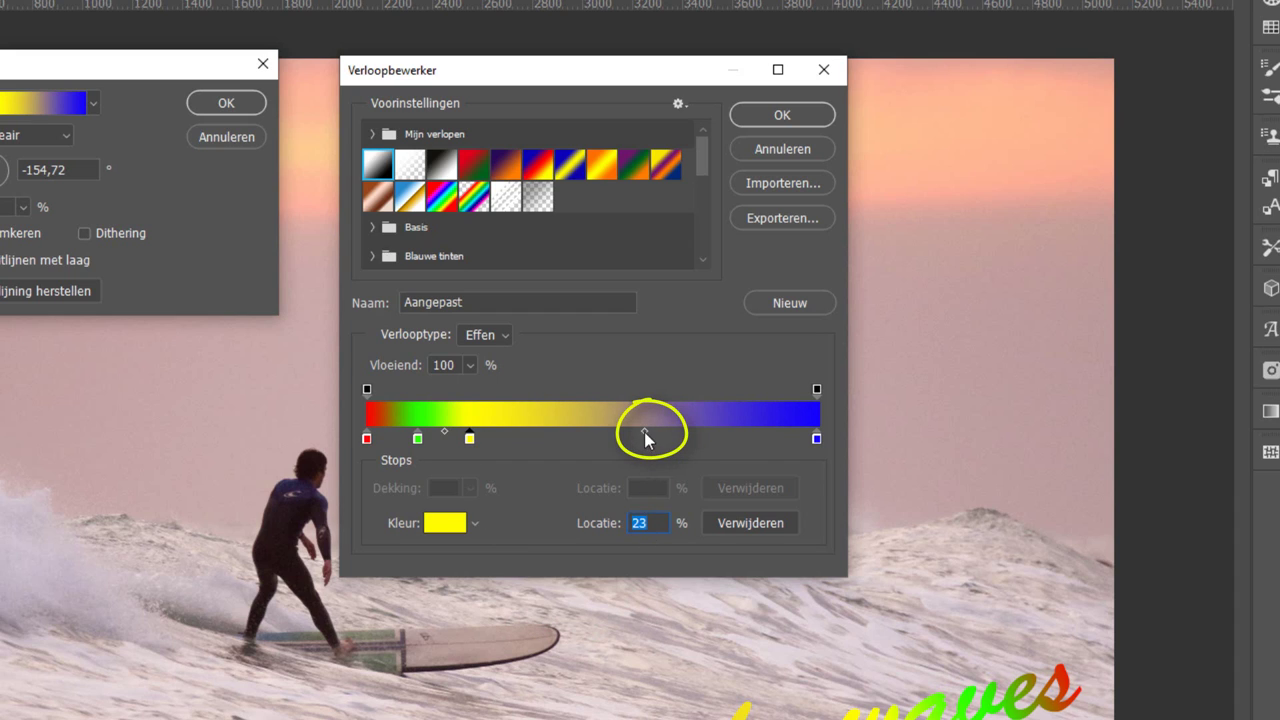
{"action": "left_click_drag", "start_coordinate": [644, 432], "coordinate": [516, 441]}
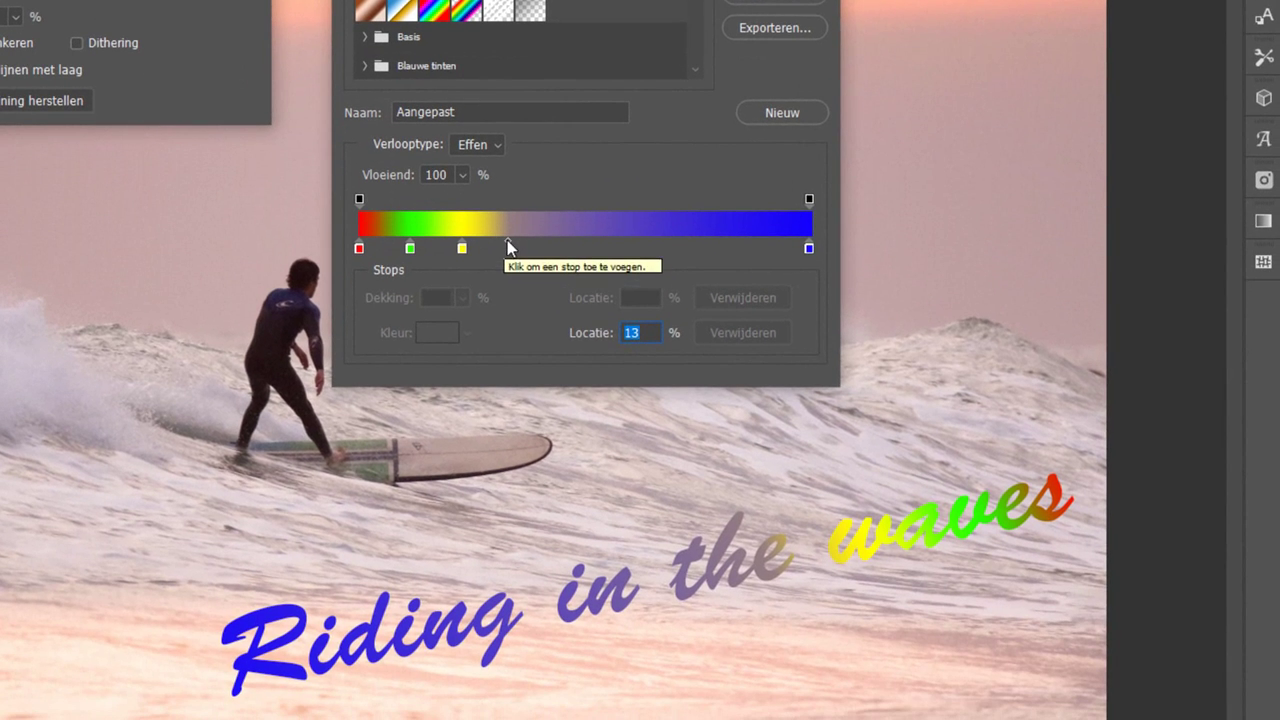
Step: Shift the midpoint, move the yellow and green stops right, and add a magenta stop
{"action": "left_click_drag", "start_coordinate": [507, 240], "coordinate": [630, 241]}
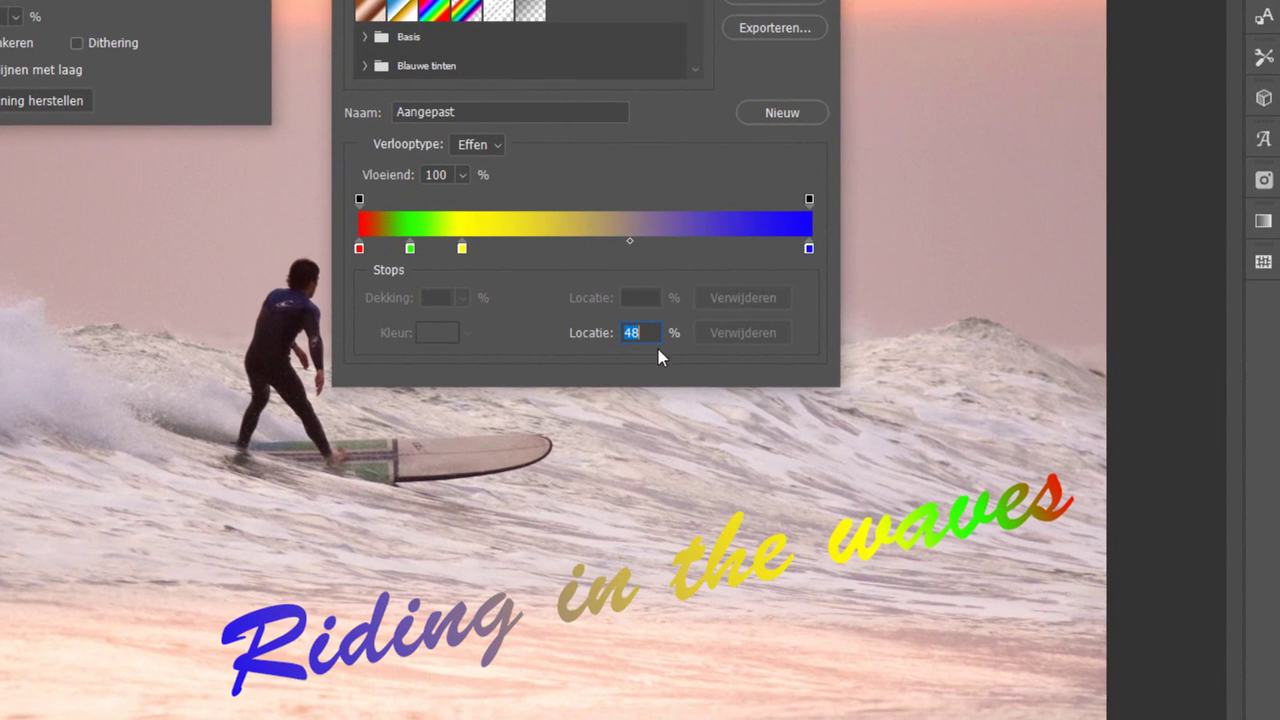
{"action": "type", "text": "50"}
{"action": "left_click", "coordinate": [460, 249]}
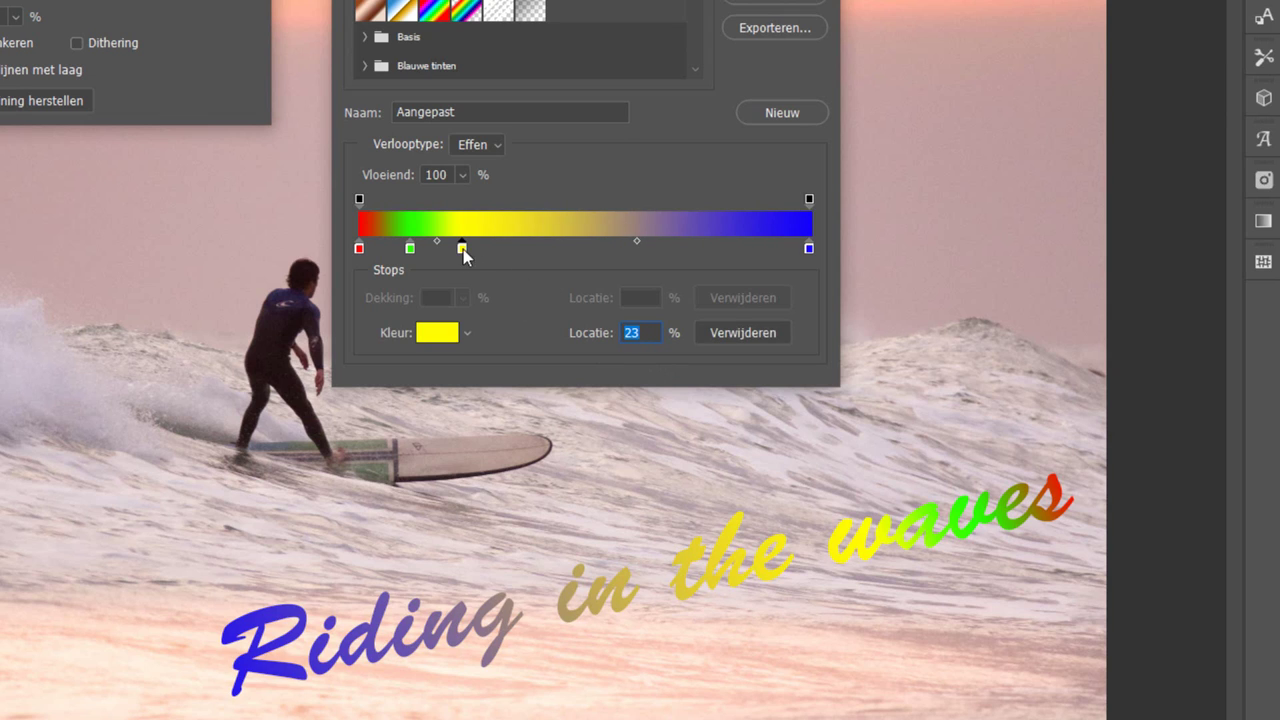
{"action": "left_click_drag", "start_coordinate": [463, 249], "coordinate": [659, 257]}
{"action": "left_click_drag", "start_coordinate": [411, 249], "coordinate": [509, 255]}
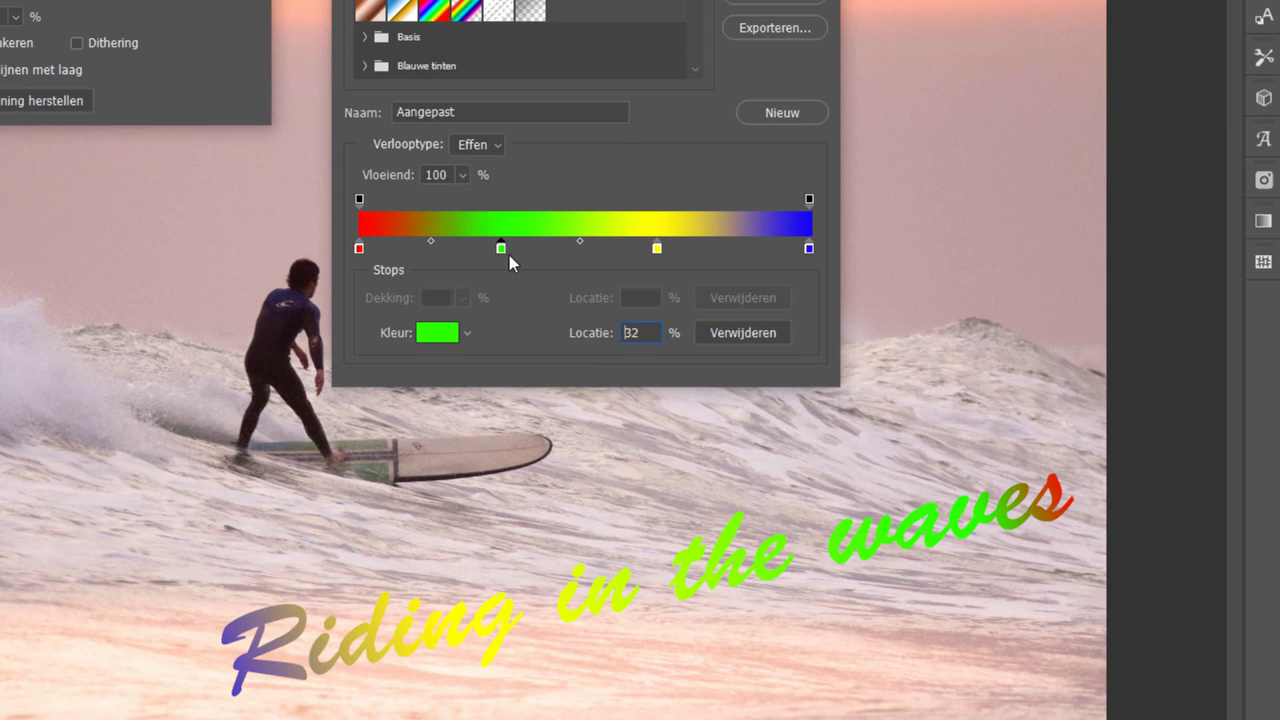
{"action": "left_click", "coordinate": [566, 250]}
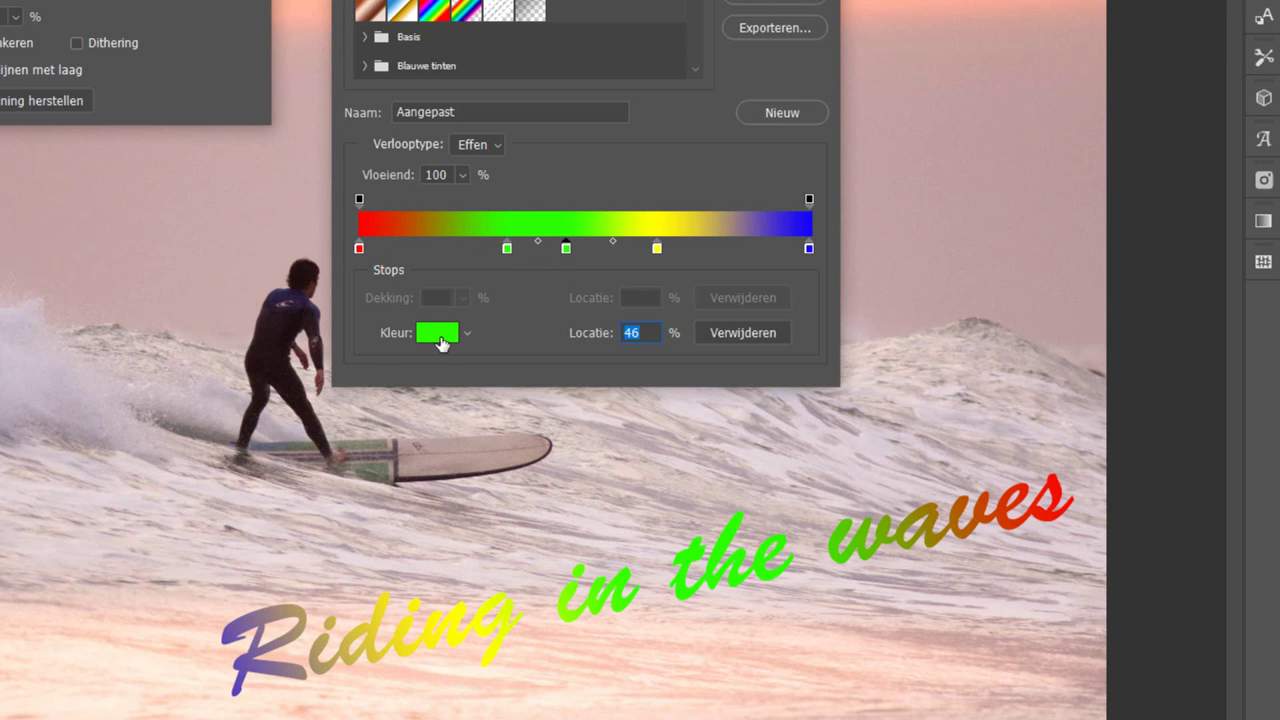
{"action": "left_click", "coordinate": [441, 333]}
{"action": "left_click", "coordinate": [848, 125]}
{"action": "key", "text": "Return"}
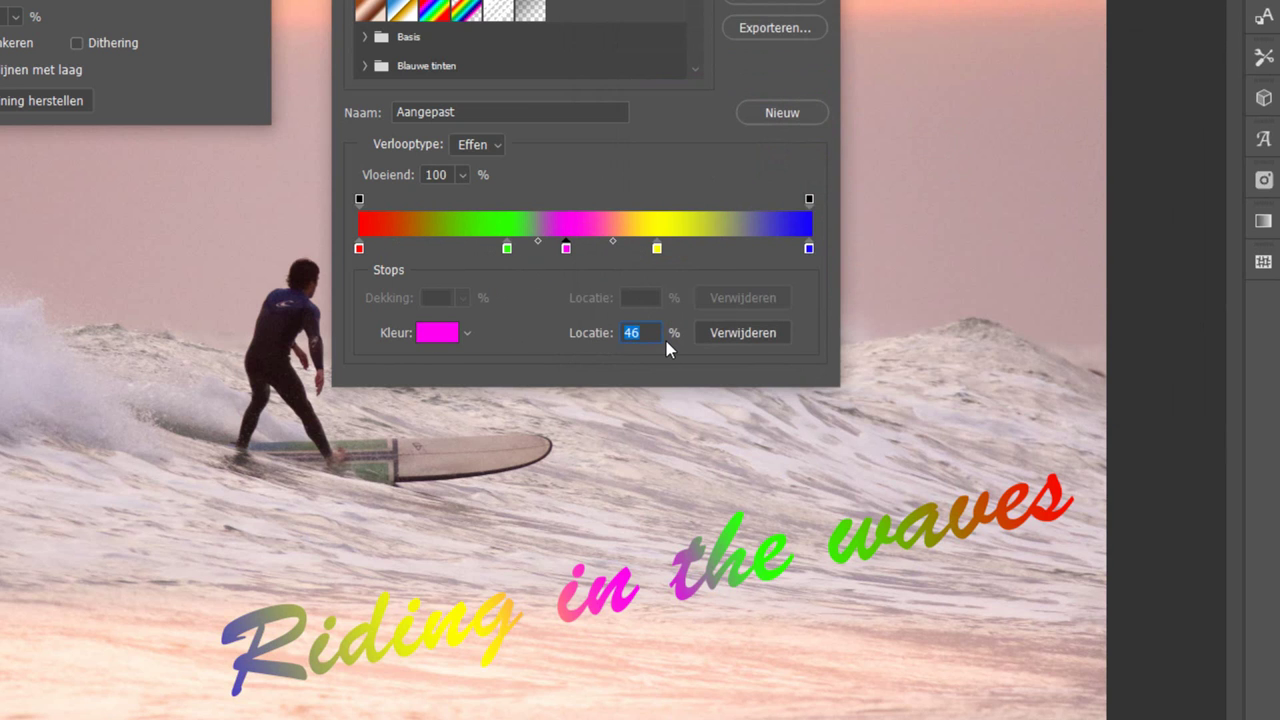
Step: Set stop locations to 50, 75 and 25, pull blue in, and move red to 13%
{"action": "type", "text": "50"}
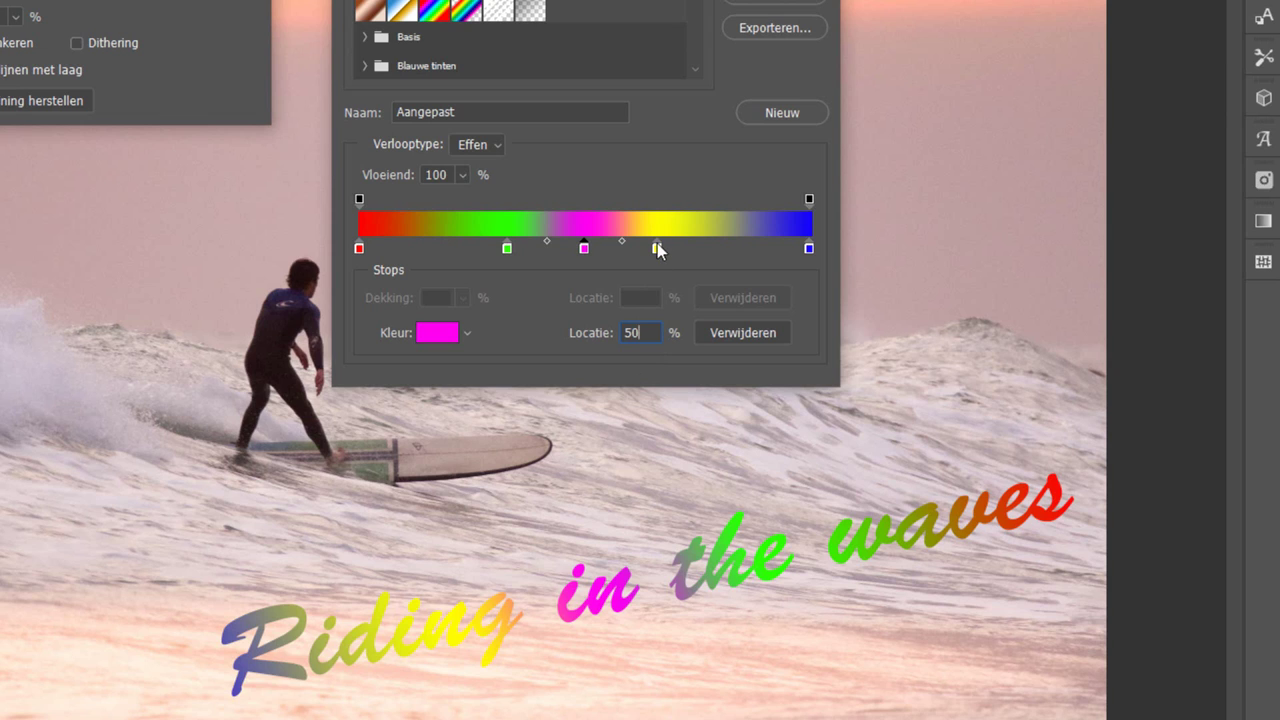
{"action": "left_click", "coordinate": [656, 248]}
{"action": "type", "text": "75"}
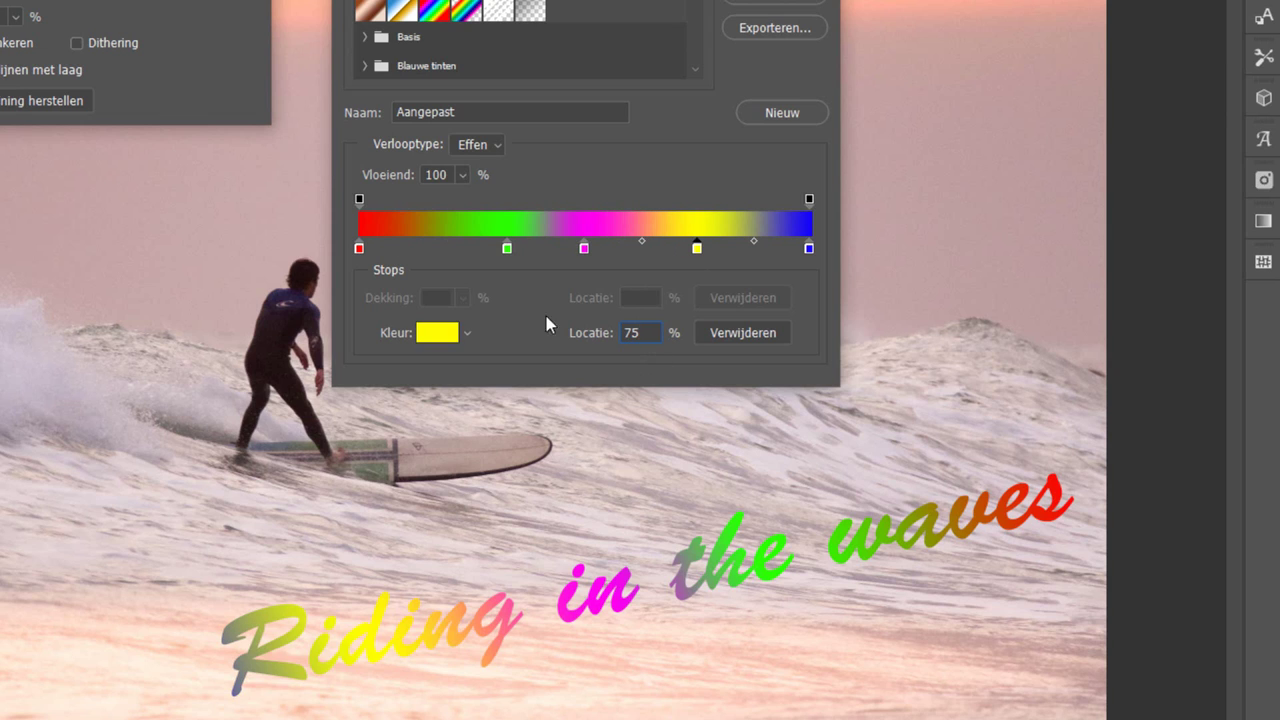
{"action": "left_click", "coordinate": [507, 248]}
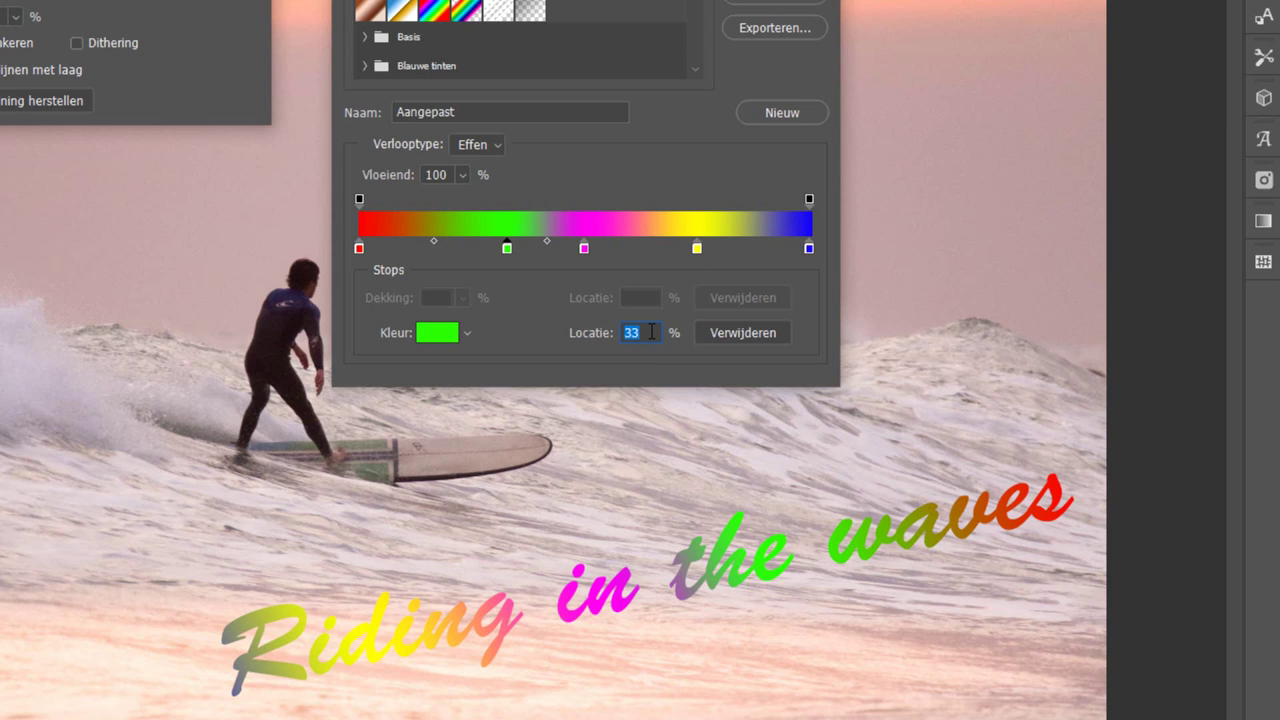
{"action": "type", "text": "25"}
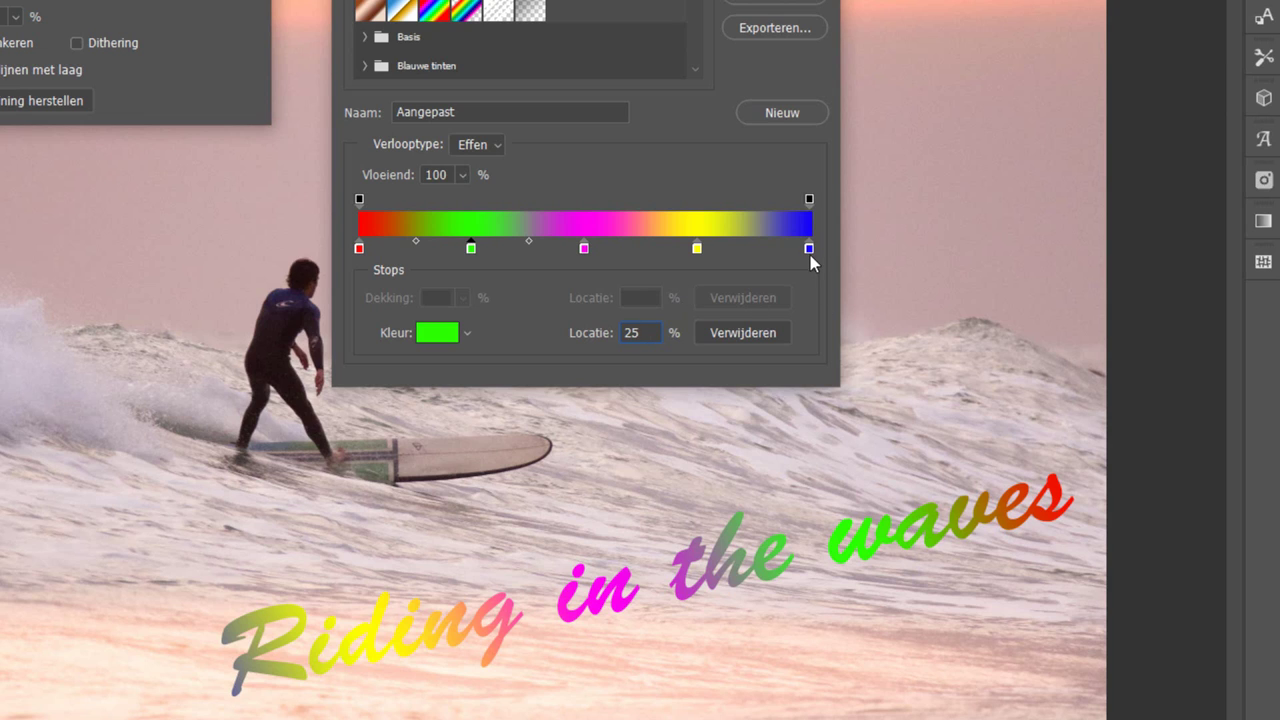
{"action": "left_click_drag", "start_coordinate": [810, 250], "coordinate": [745, 256]}
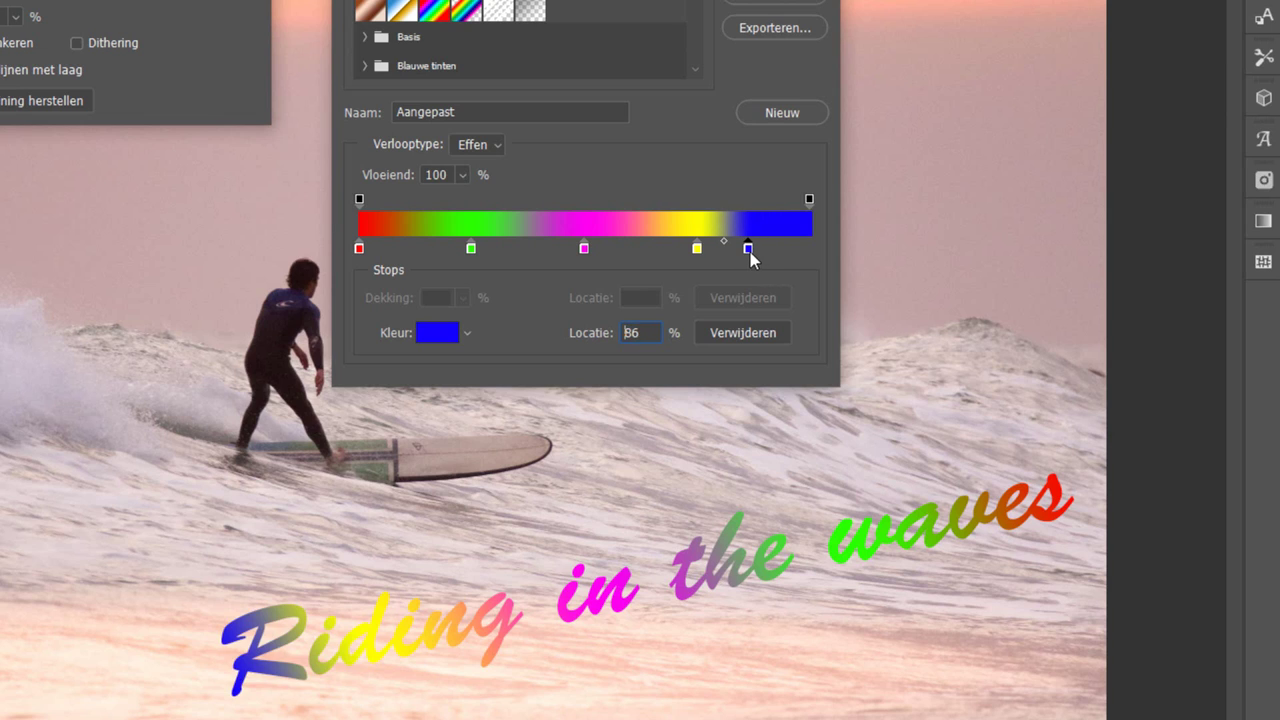
{"action": "left_click_drag", "start_coordinate": [360, 250], "coordinate": [427, 253]}
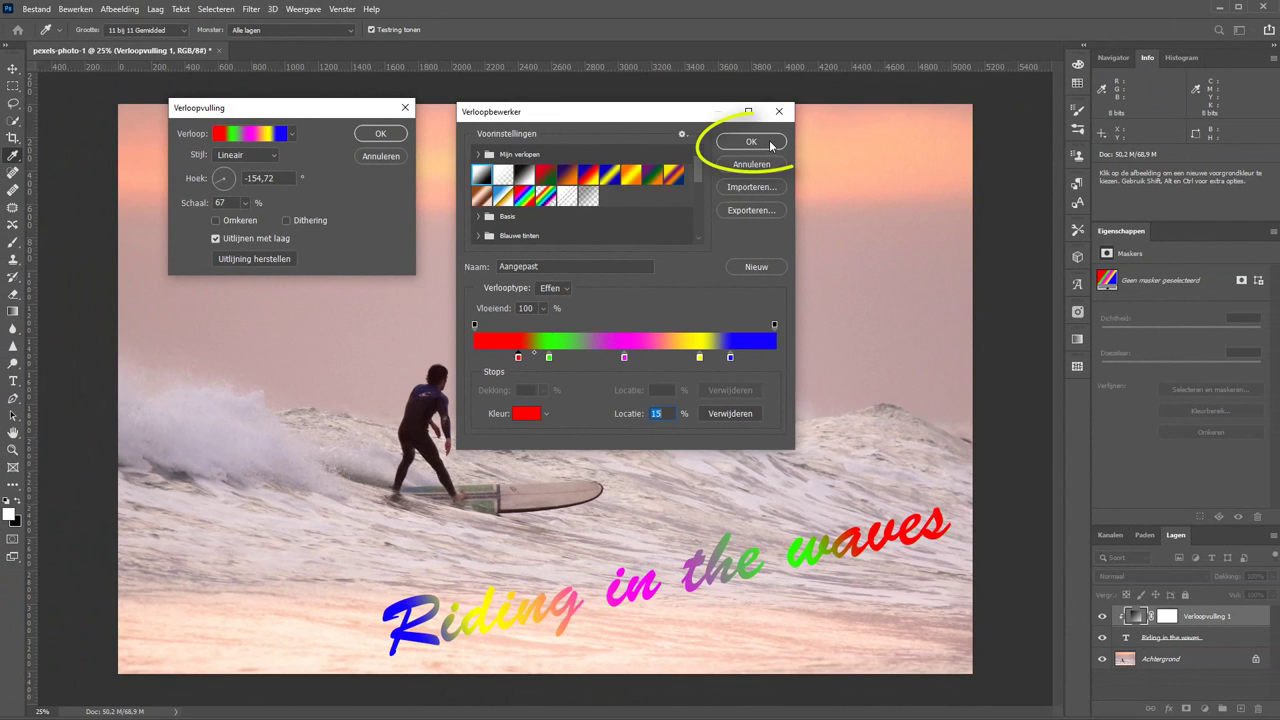
Step: Reverse the rainbow, set the angle to about -137,06°, and commit the gradient fill
{"action": "left_click", "coordinate": [769, 145]}
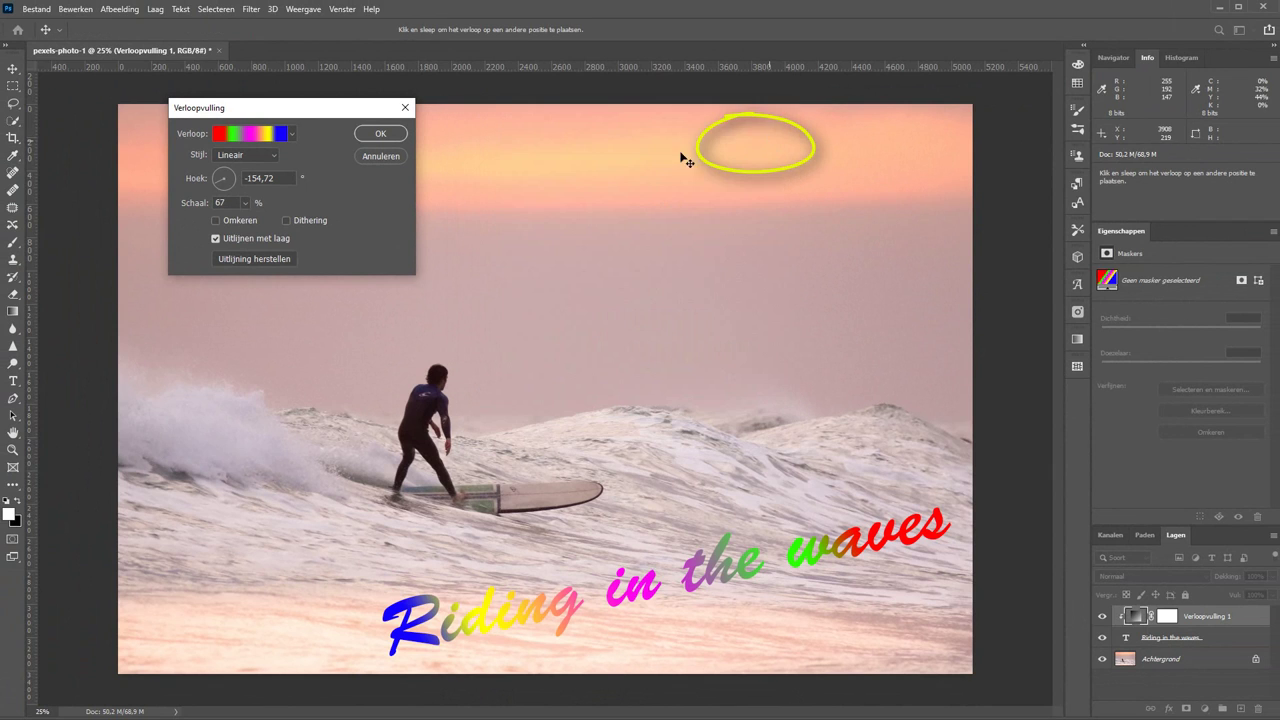
{"action": "left_click", "coordinate": [216, 220]}
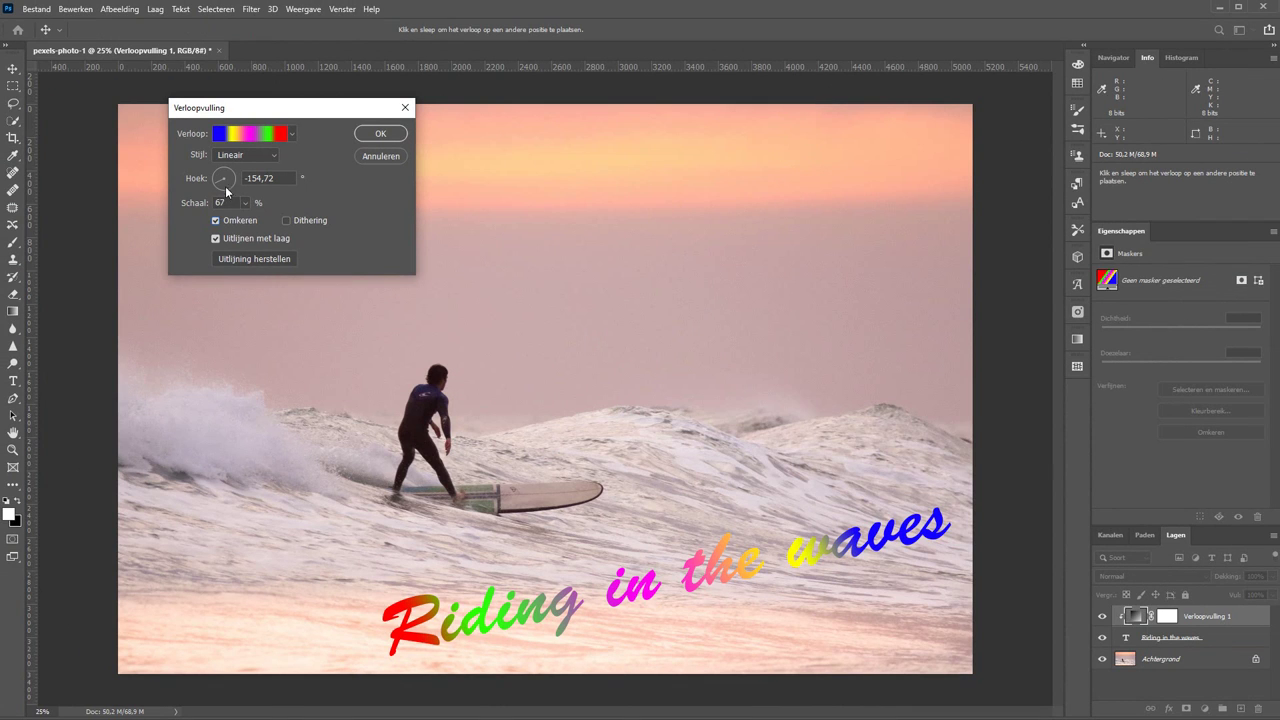
{"action": "left_click_drag", "start_coordinate": [225, 186], "coordinate": [218, 189]}
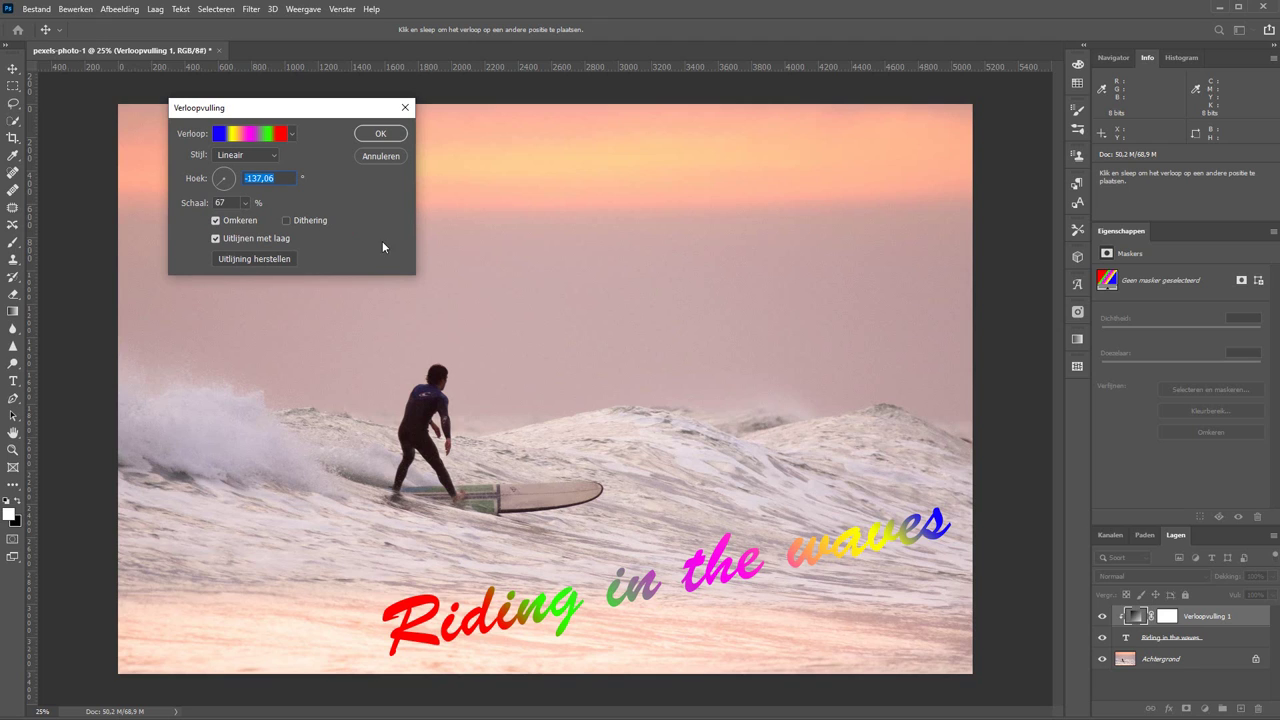
{"action": "left_click", "coordinate": [384, 136]}
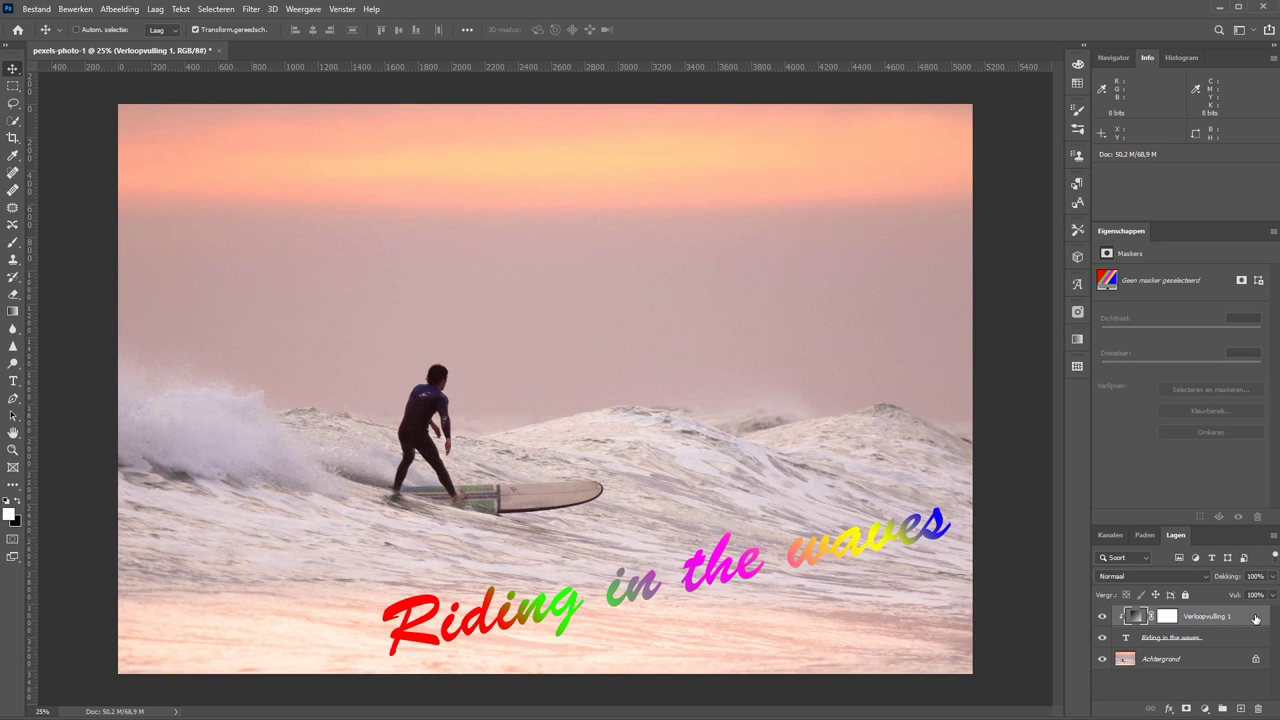
Step: Add a 13 px white Lijn stroke layer style to the 'Riding in the waves' text
{"action": "left_click", "coordinate": [1235, 638]}
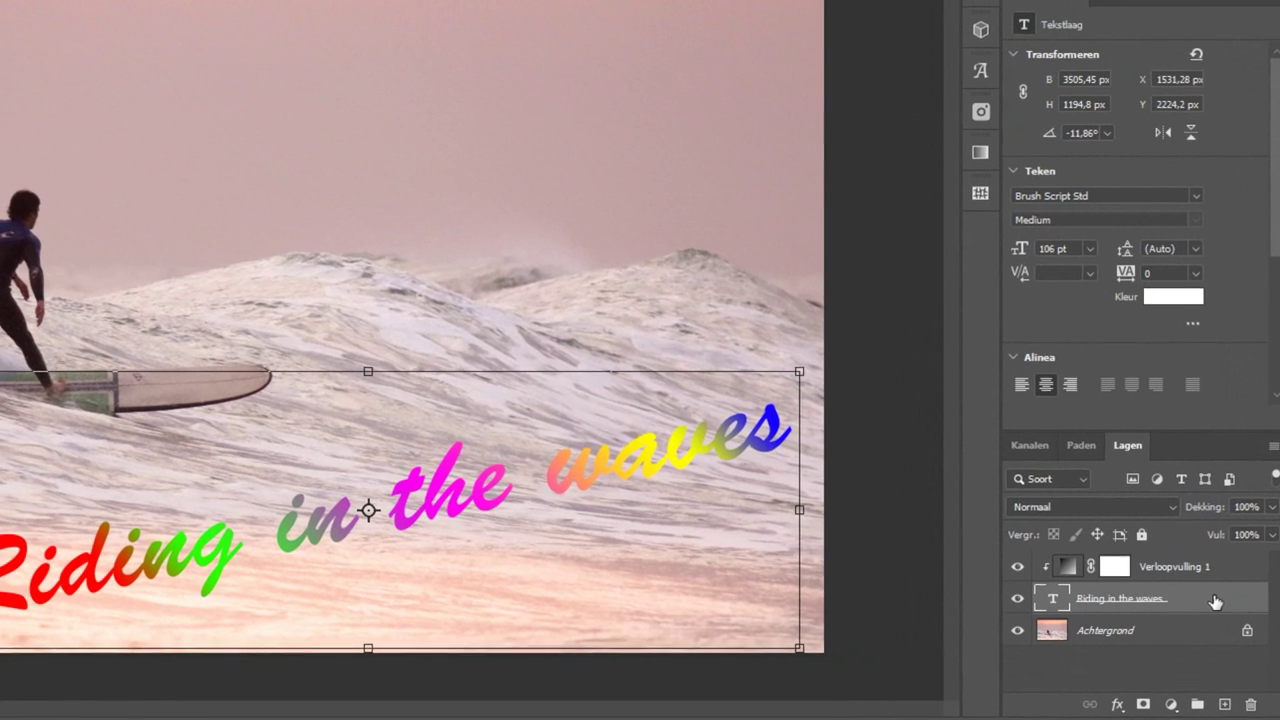
{"action": "double_click", "coordinate": [1211, 598]}
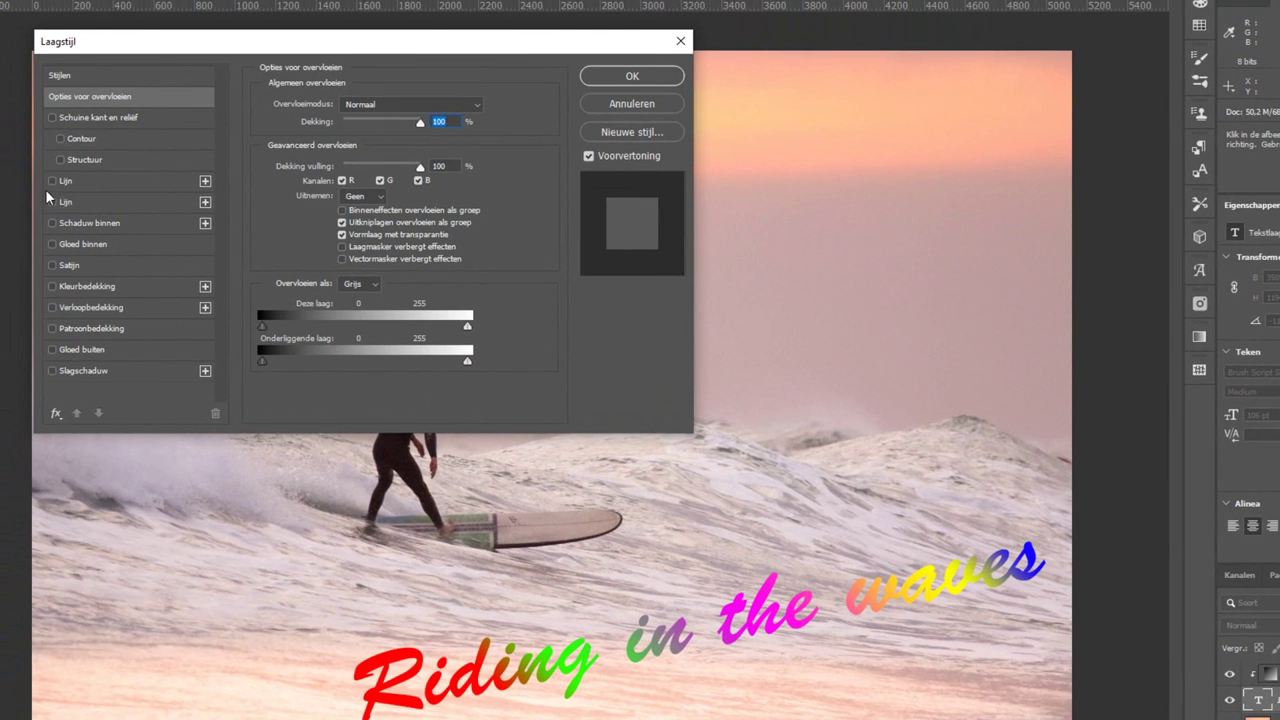
{"action": "left_click", "coordinate": [52, 181]}
{"action": "left_click", "coordinate": [100, 182]}
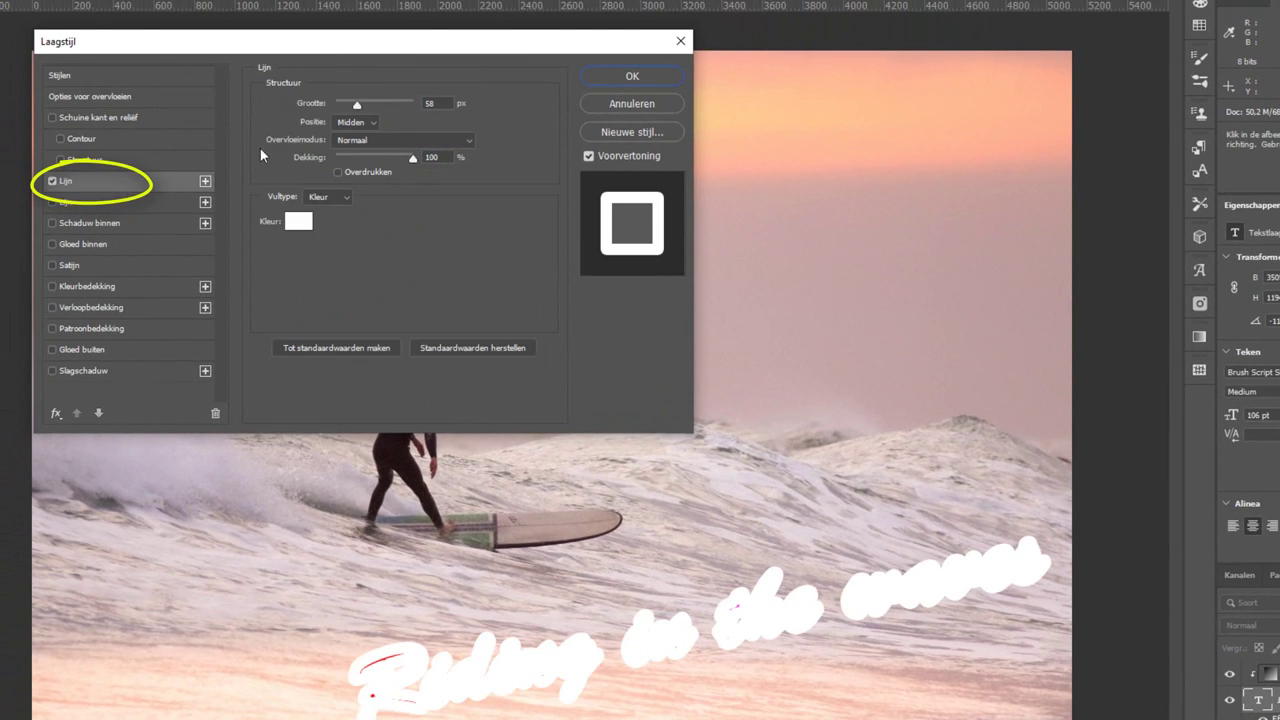
{"action": "left_click_drag", "start_coordinate": [363, 102], "coordinate": [346, 107]}
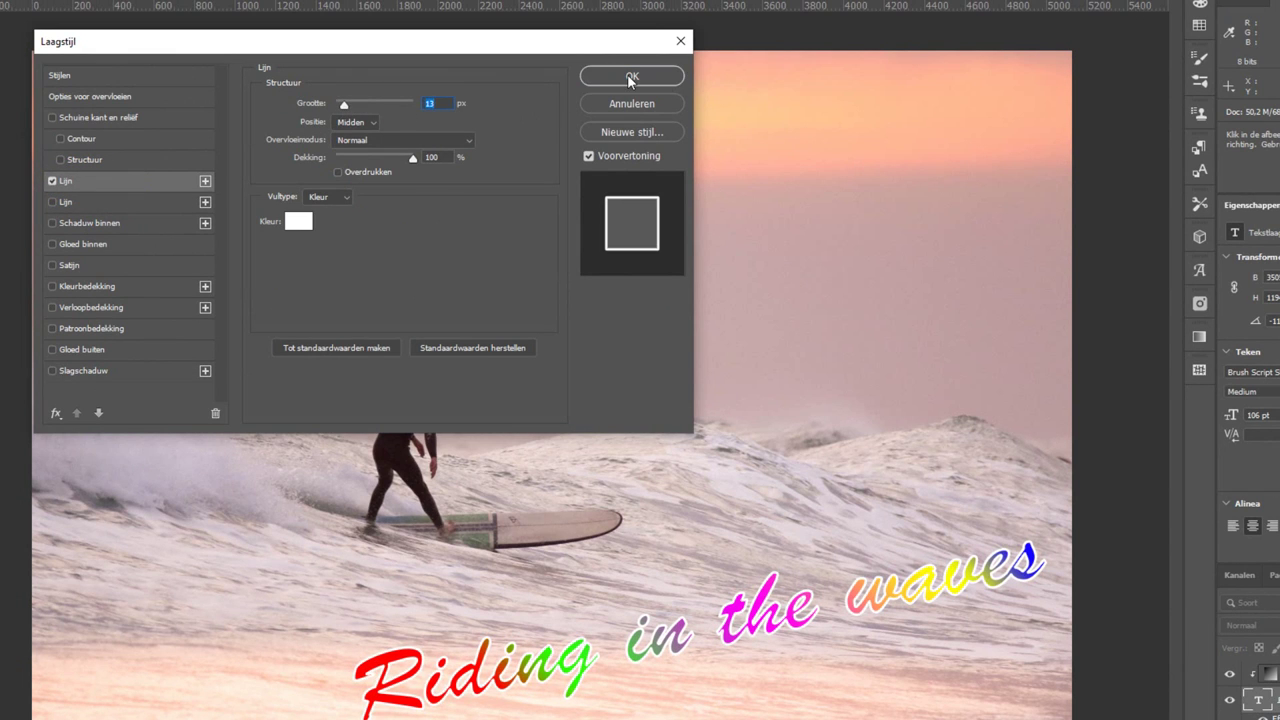
{"action": "left_click", "coordinate": [629, 76]}
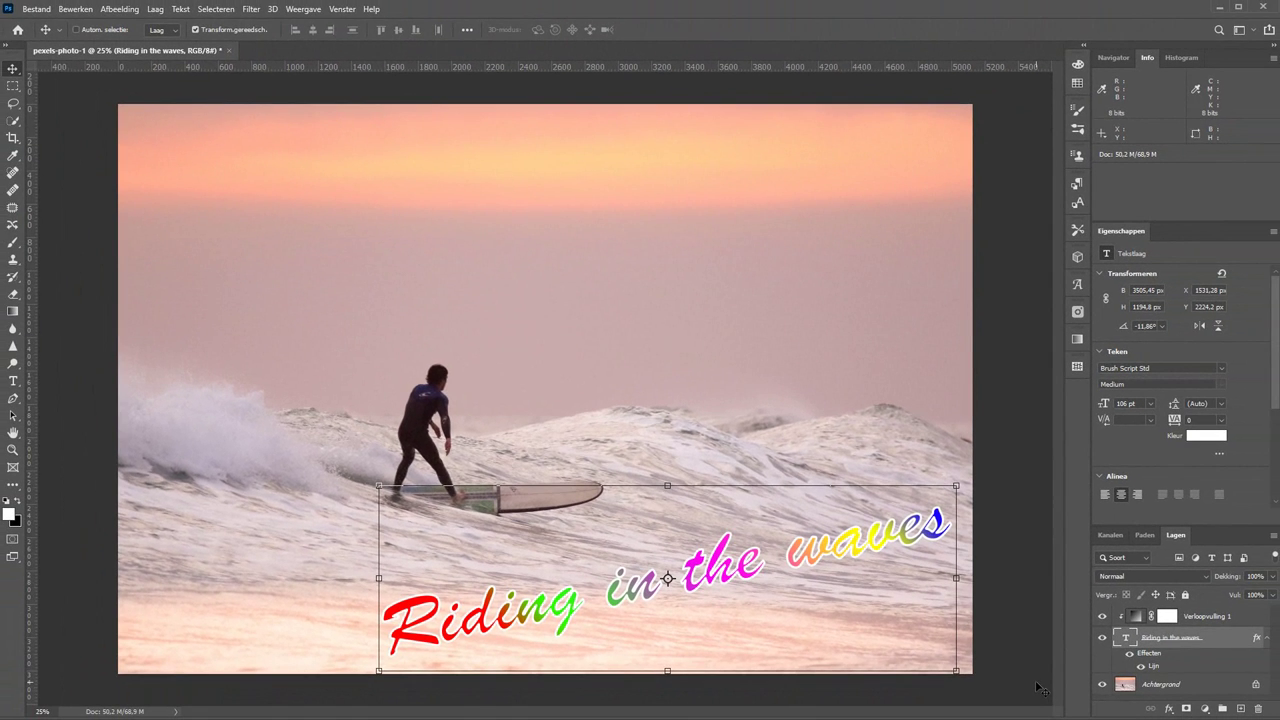
{"action": "left_click", "coordinate": [1204, 688]}
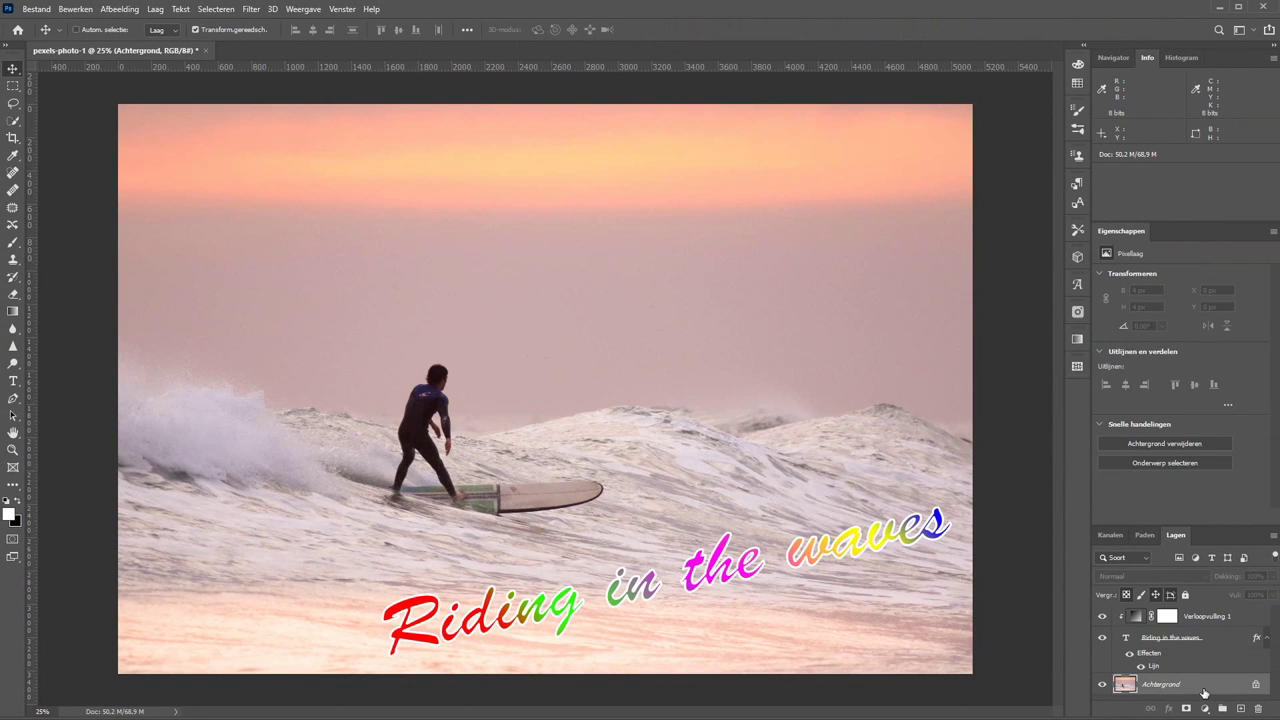